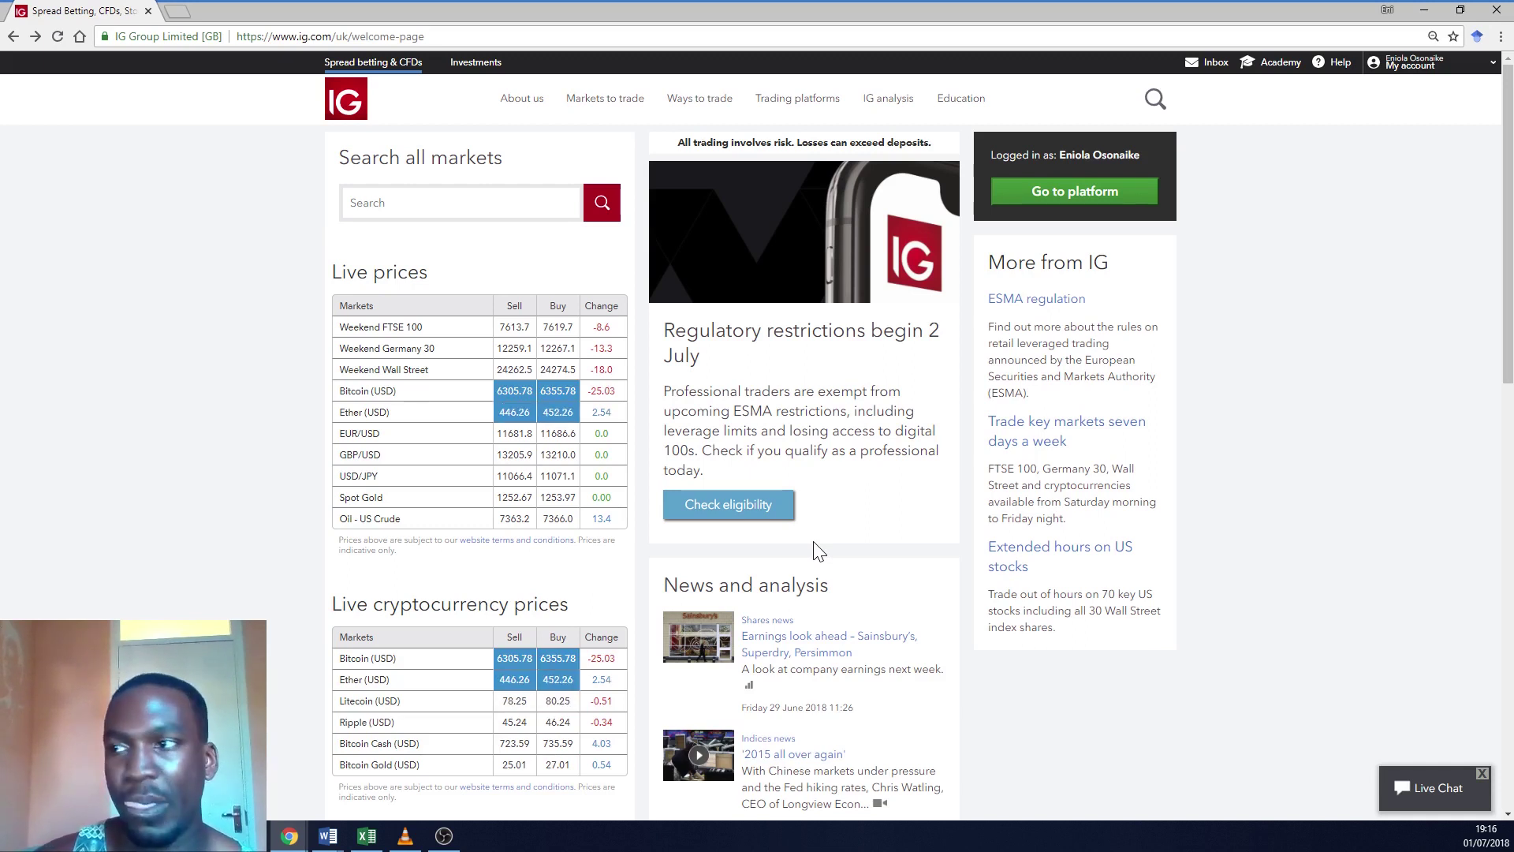
- Open the My IG dashboard and cycle the learning panel through Community, Webinars and IG Academy
click(1018, 197)
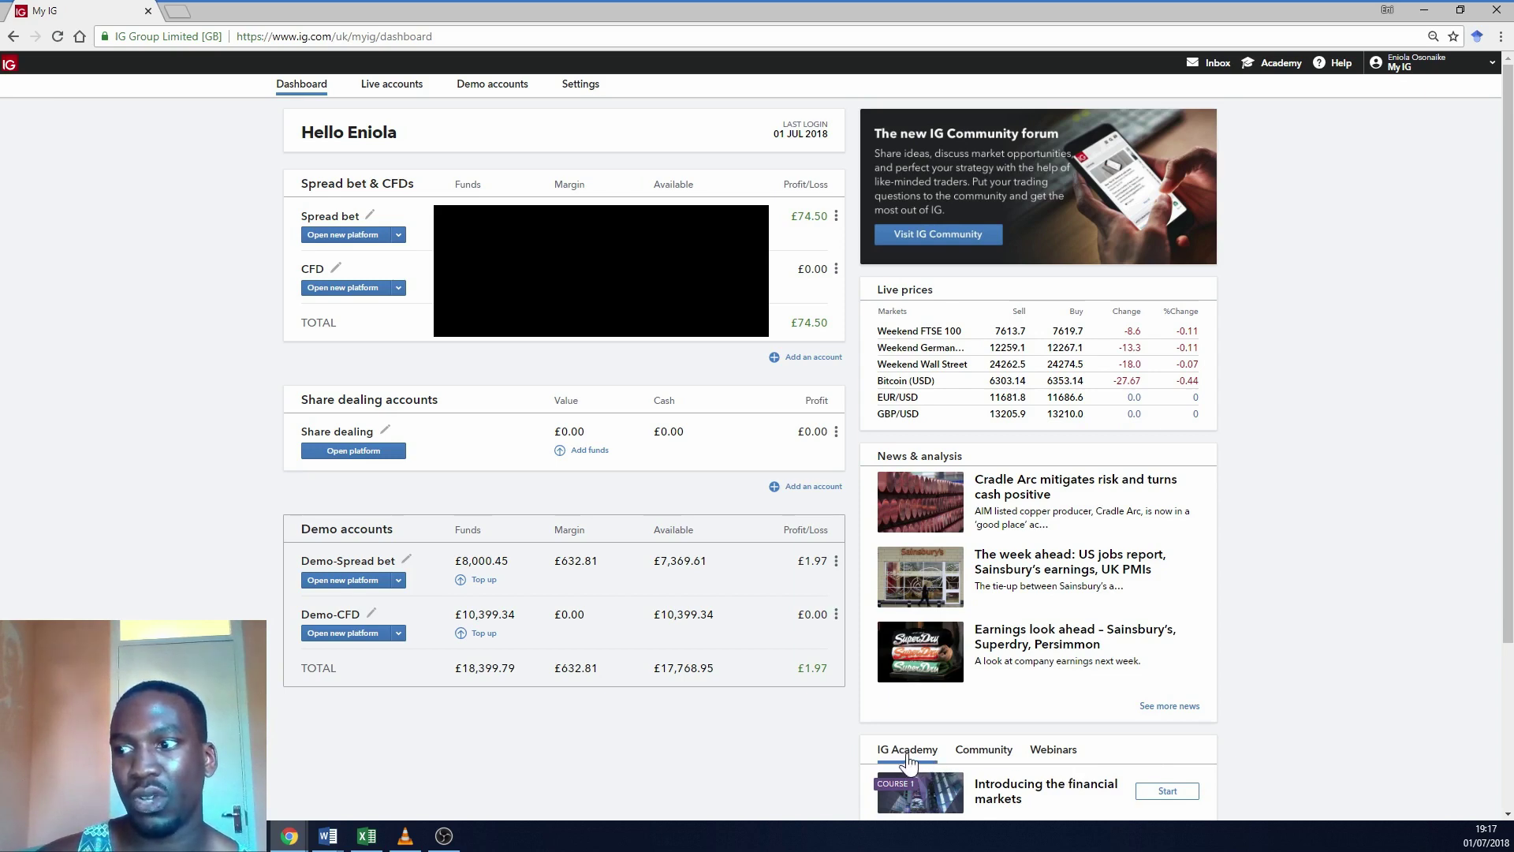
scroll(915, 763, down, 3)
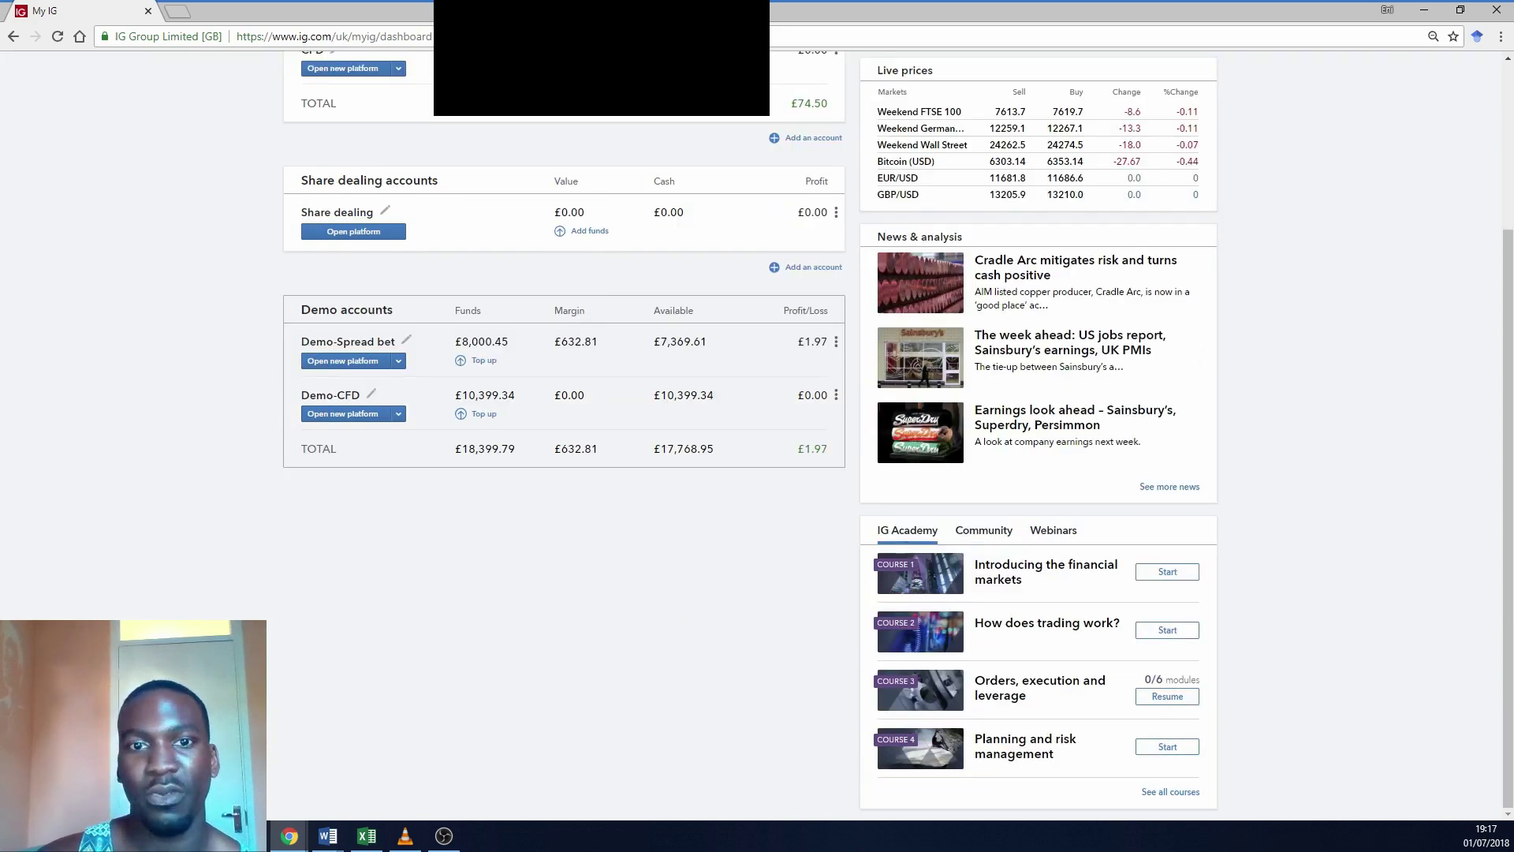
click(983, 531)
click(1056, 531)
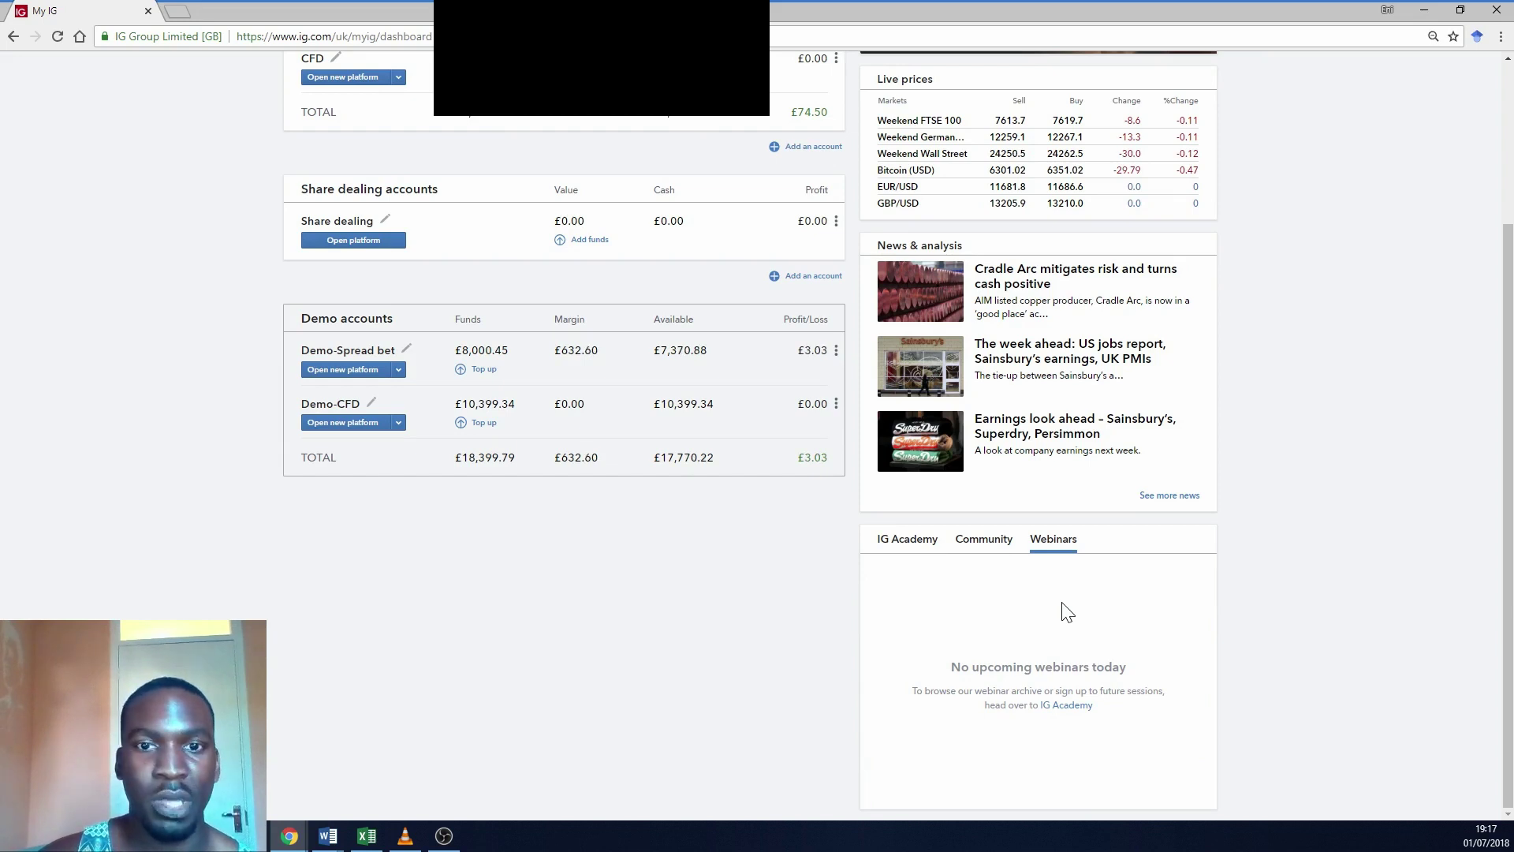
click(913, 546)
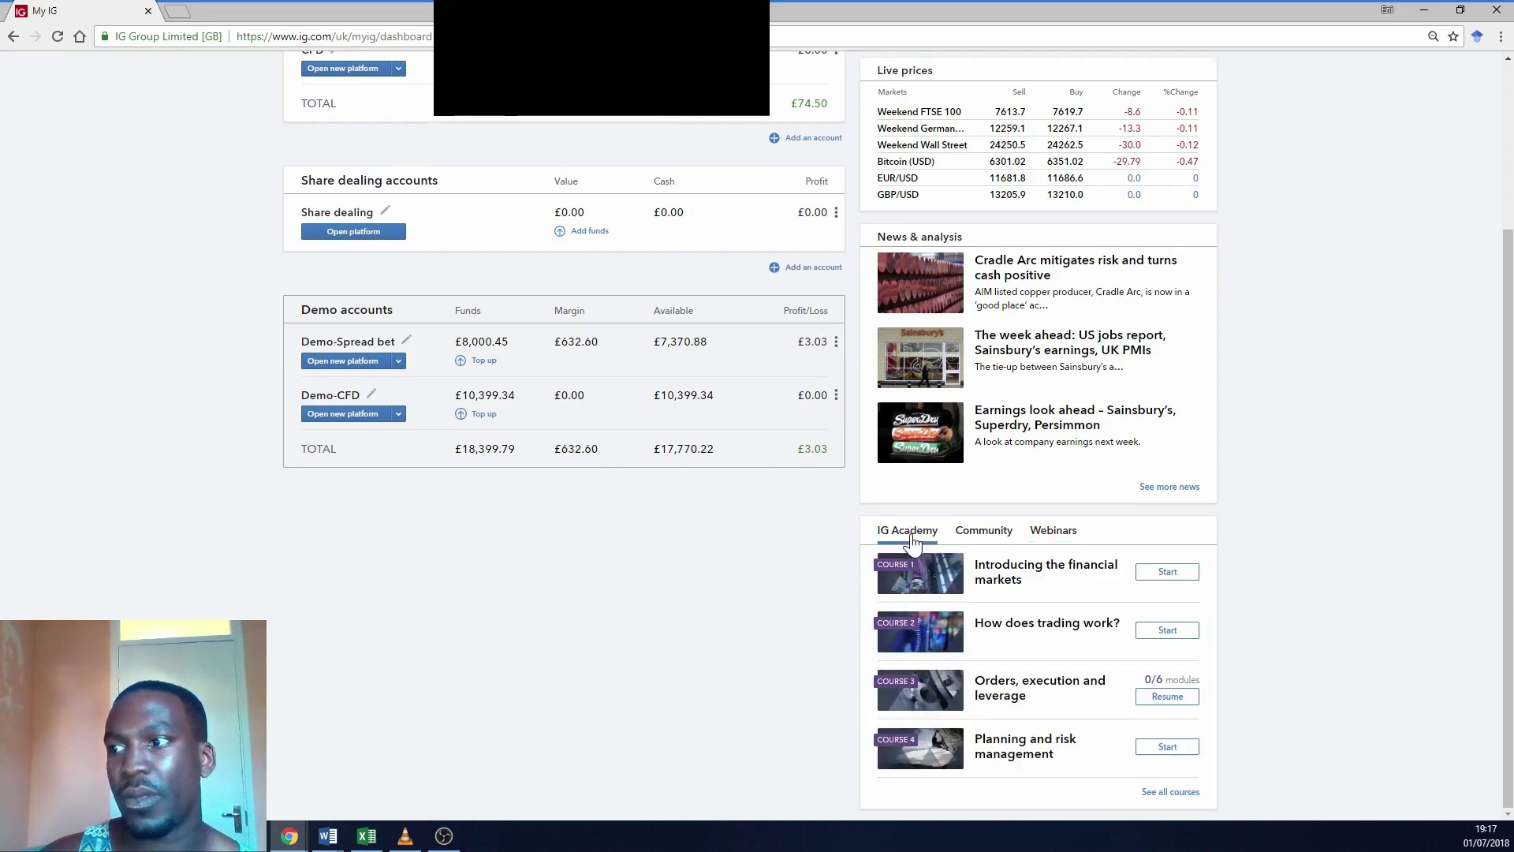
scroll(997, 548, up, 2)
scroll(996, 547, up, 1)
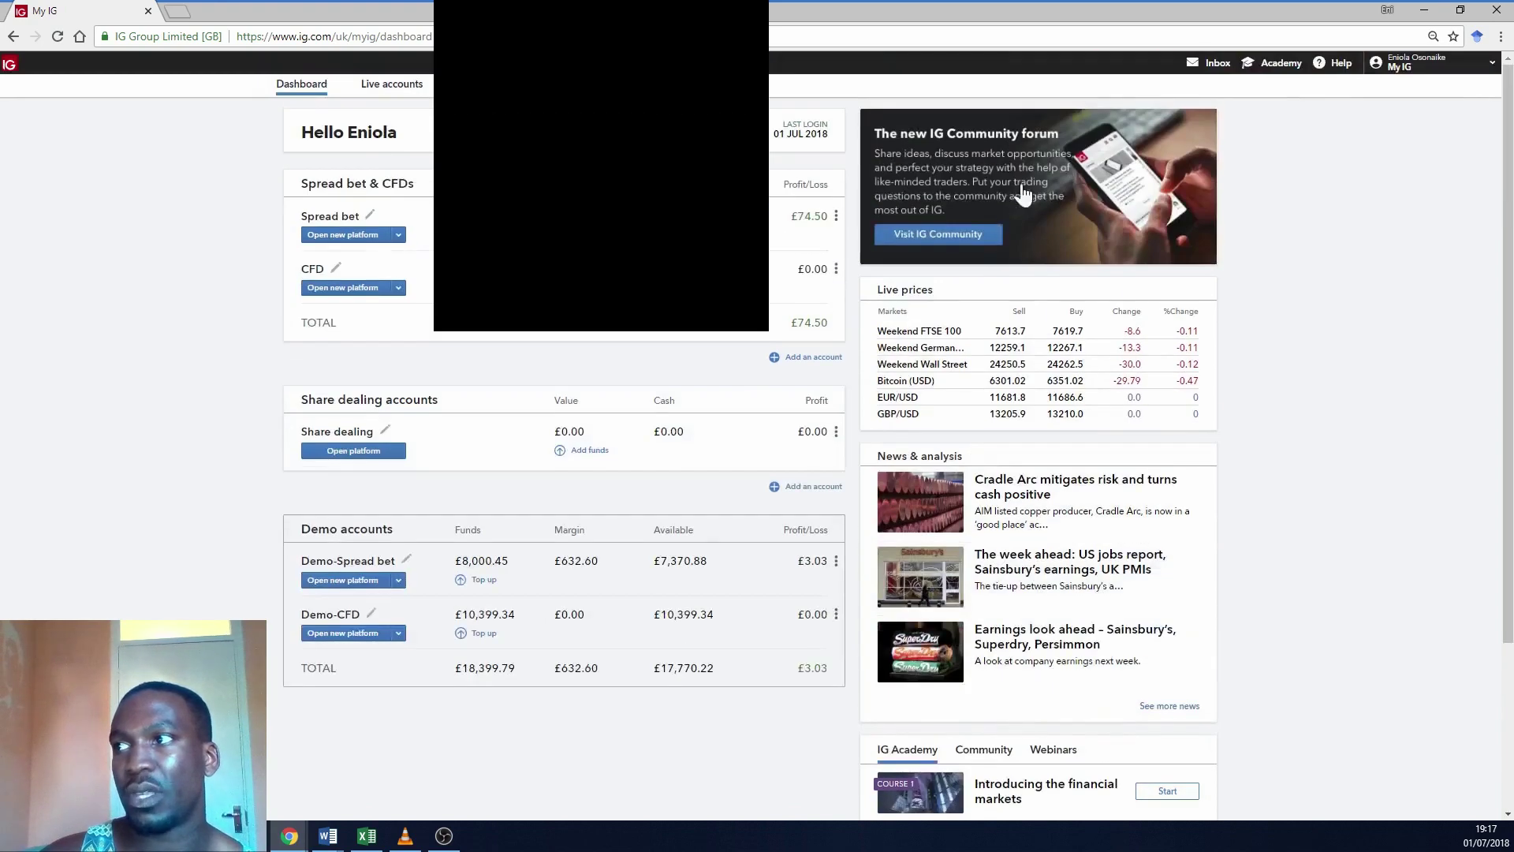
- Open IG Academy, show all your online courses and filter them to Advanced level
click(1278, 63)
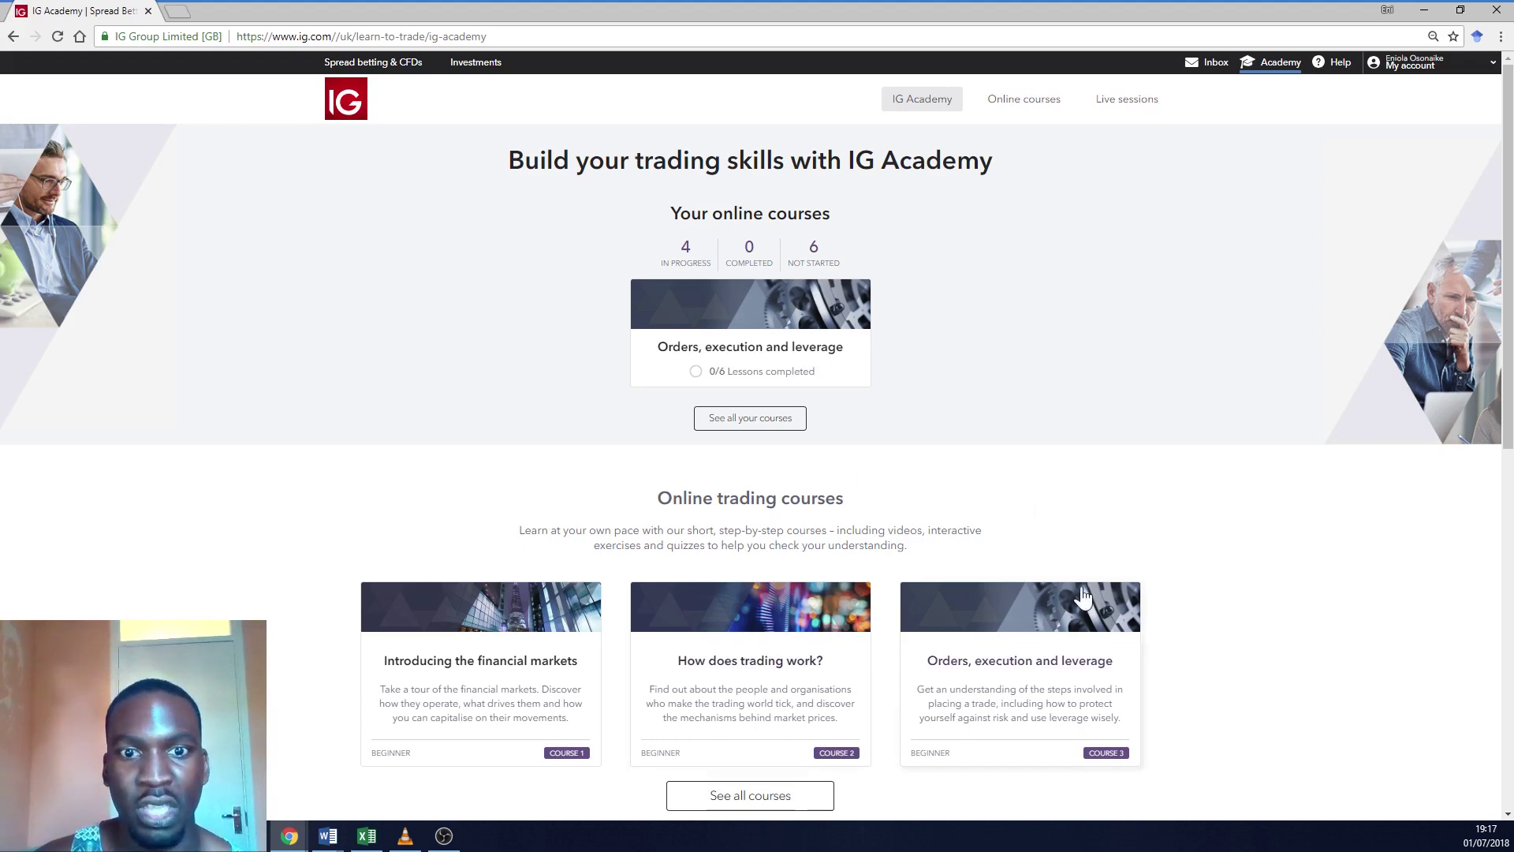
scroll(1090, 593, down, 4)
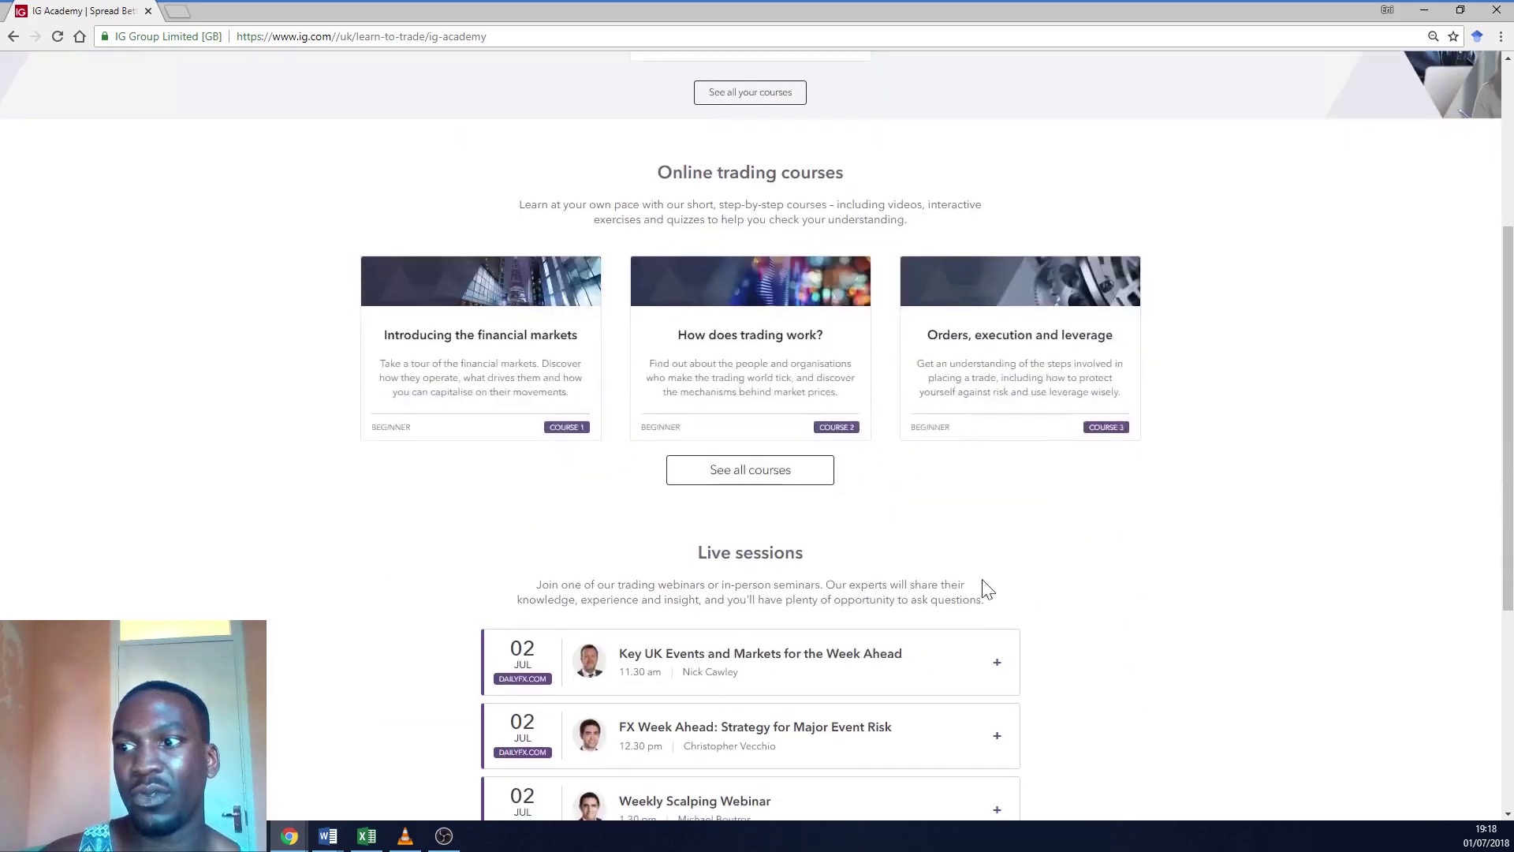
scroll(812, 575, up, 4)
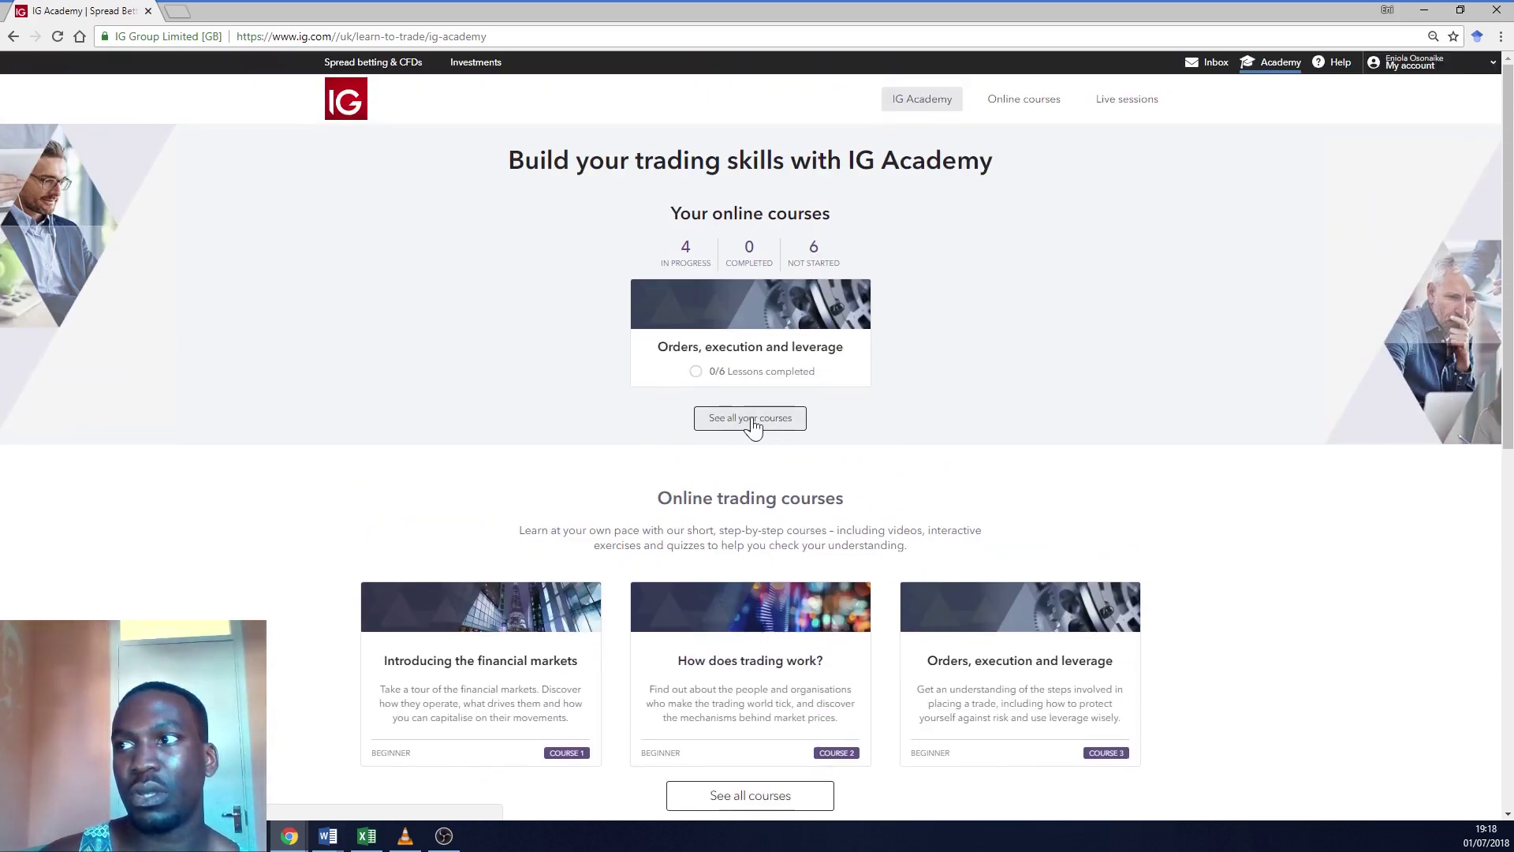
click(752, 419)
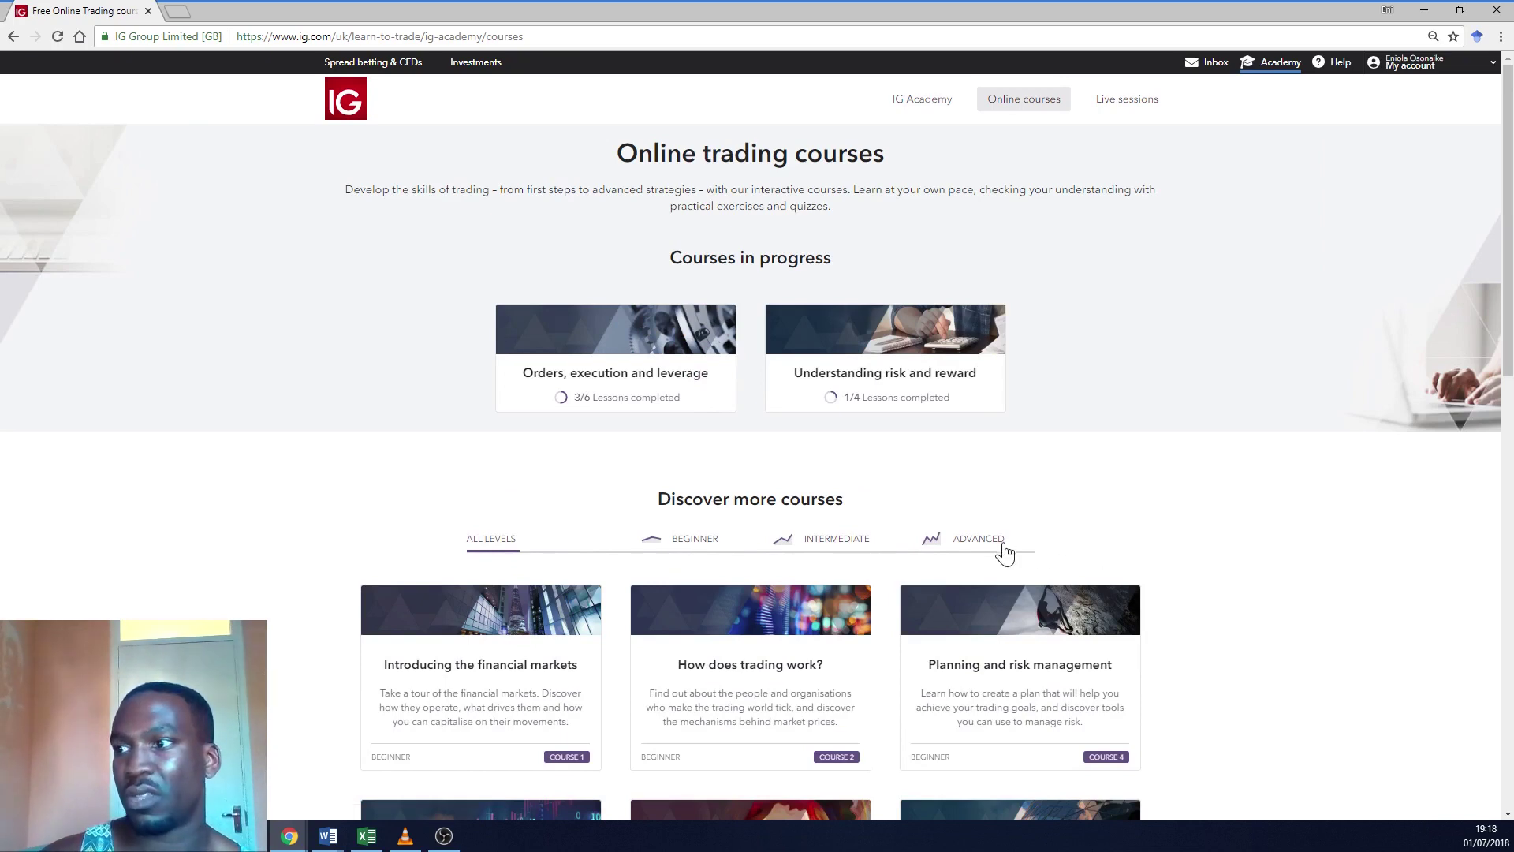
click(978, 540)
scroll(727, 524, down, 5)
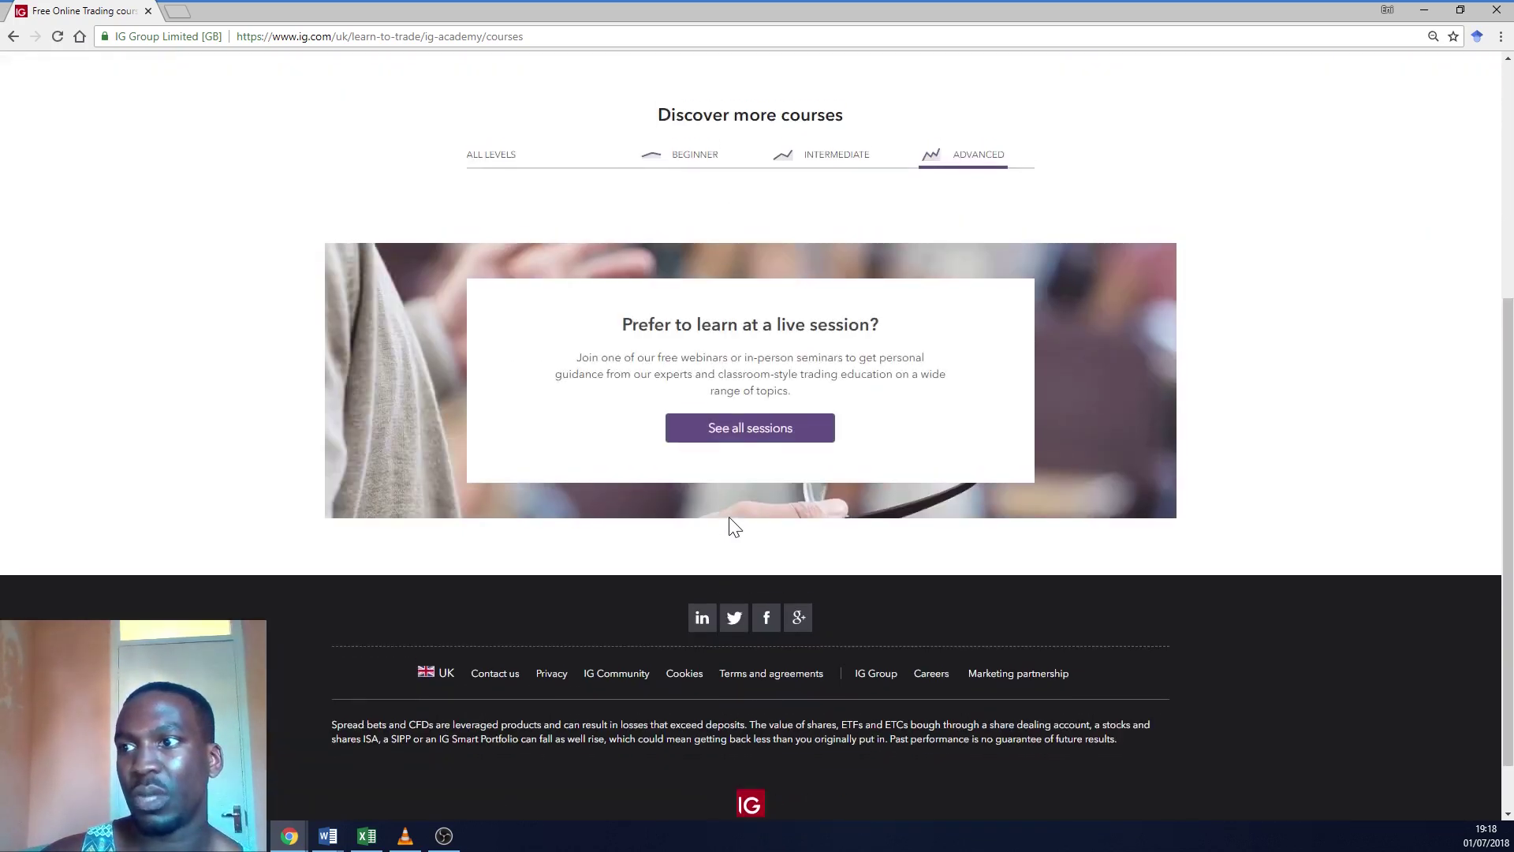
scroll(728, 517, up, 5)
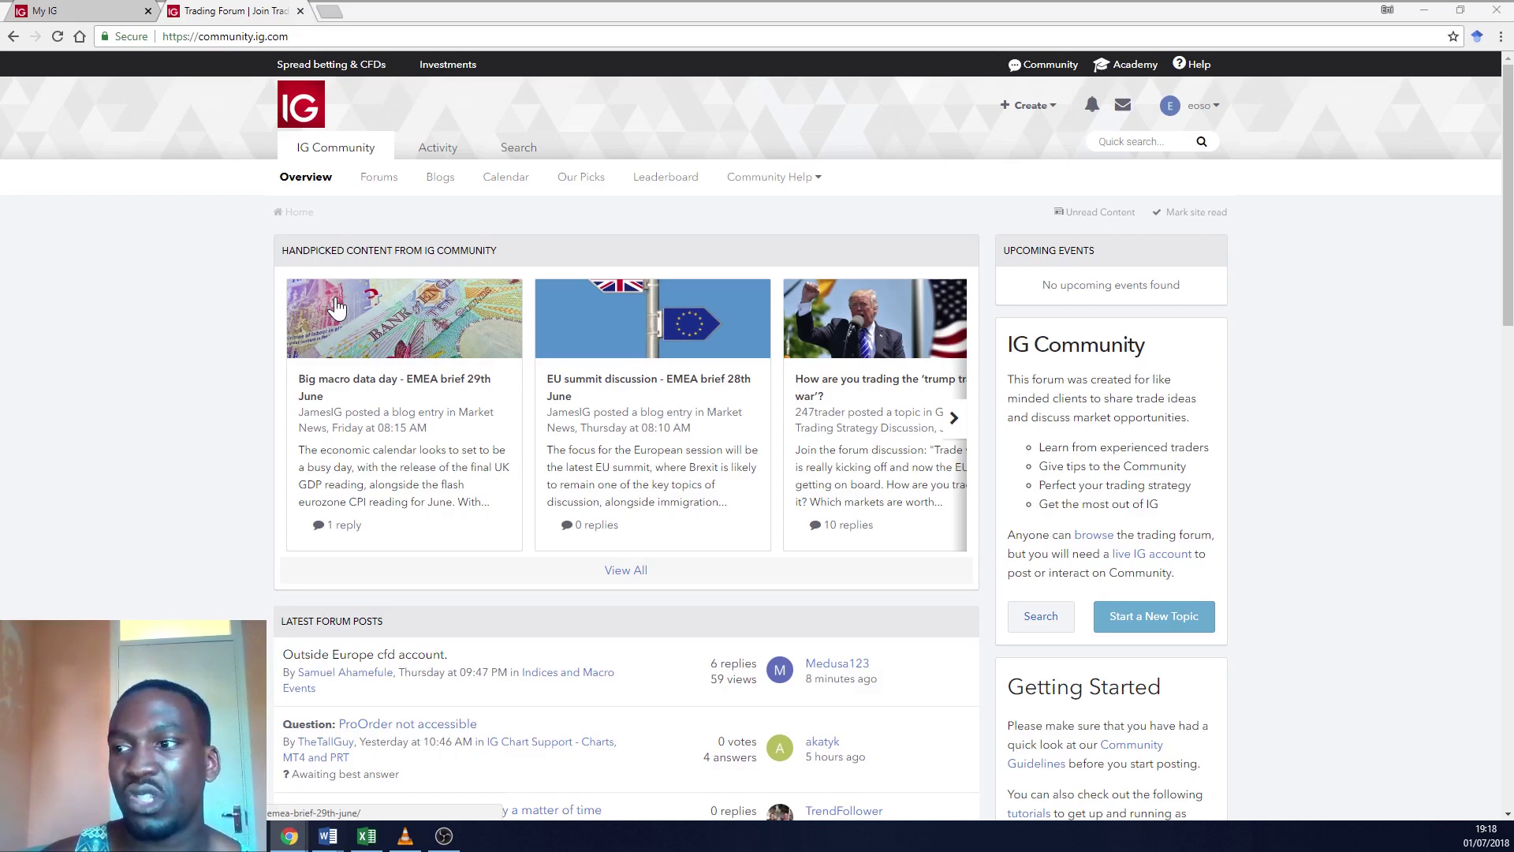
- View the IG Community leaderboard
click(669, 180)
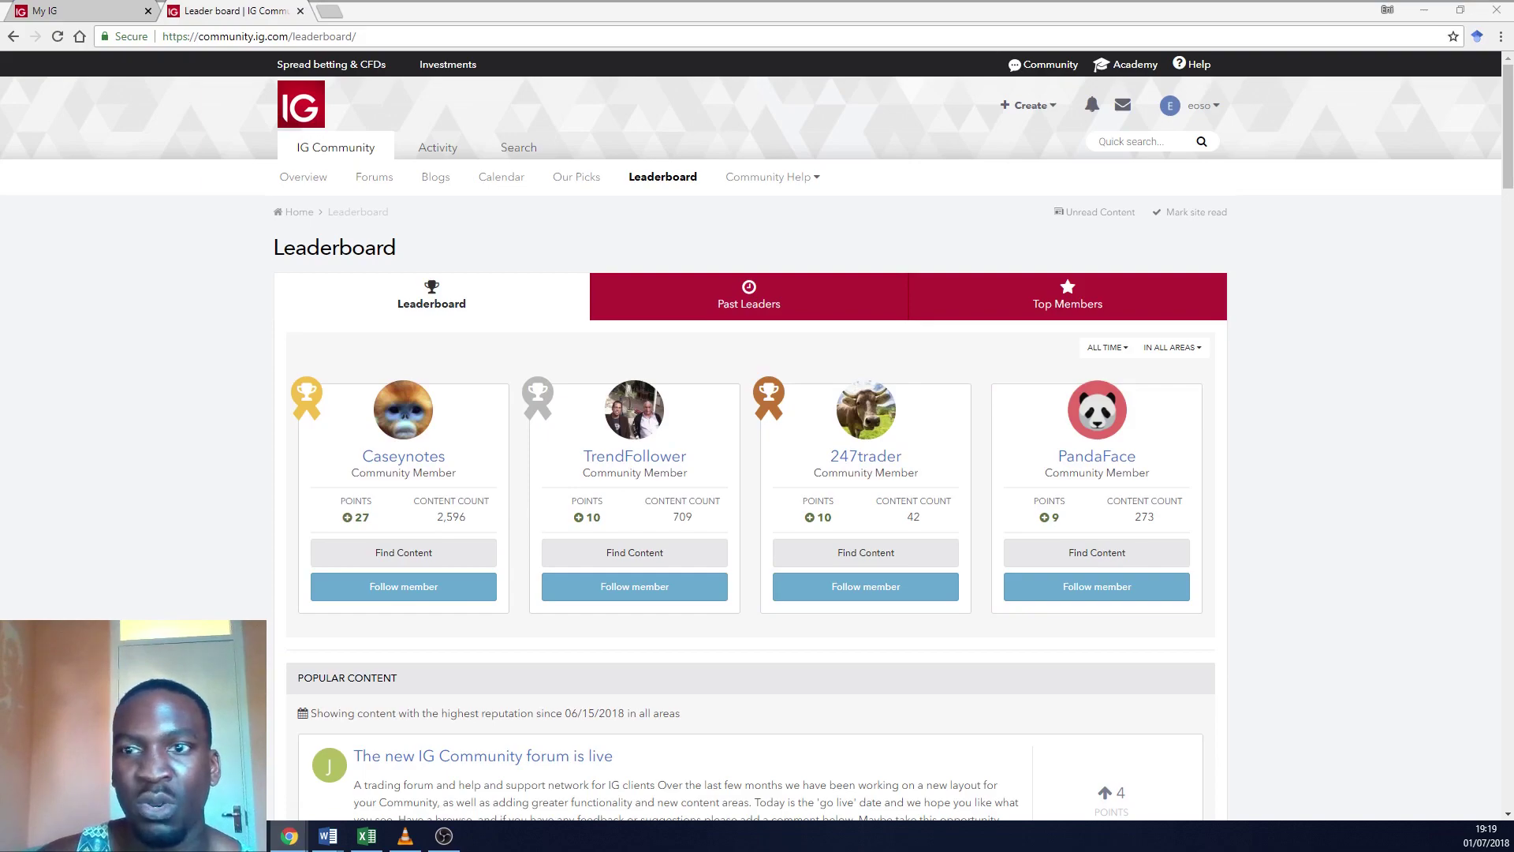
scroll(483, 527, down, 10)
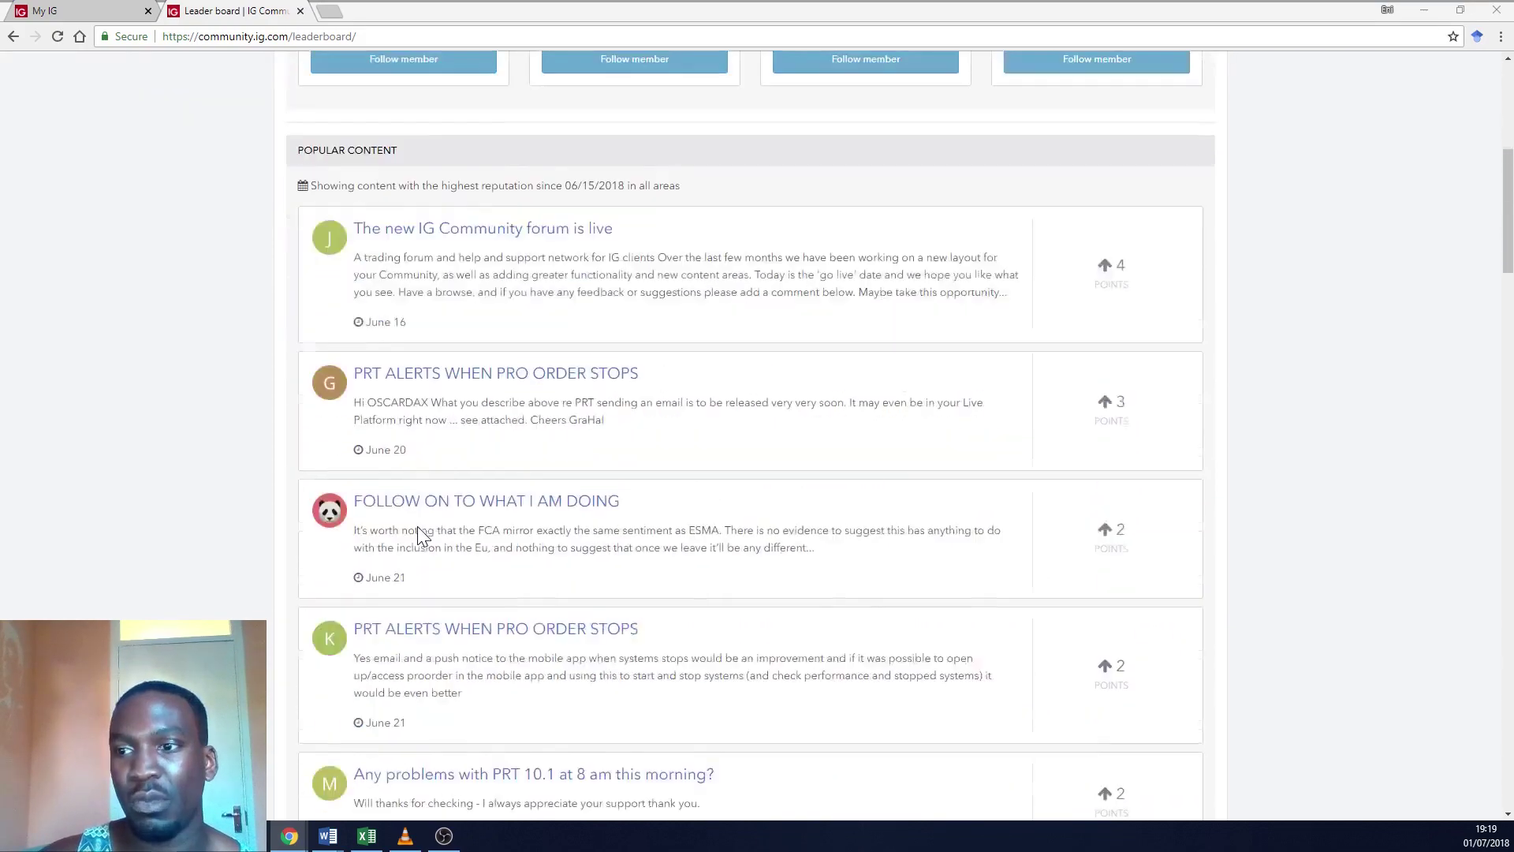
scroll(414, 541, down, 4)
scroll(414, 541, up, 15)
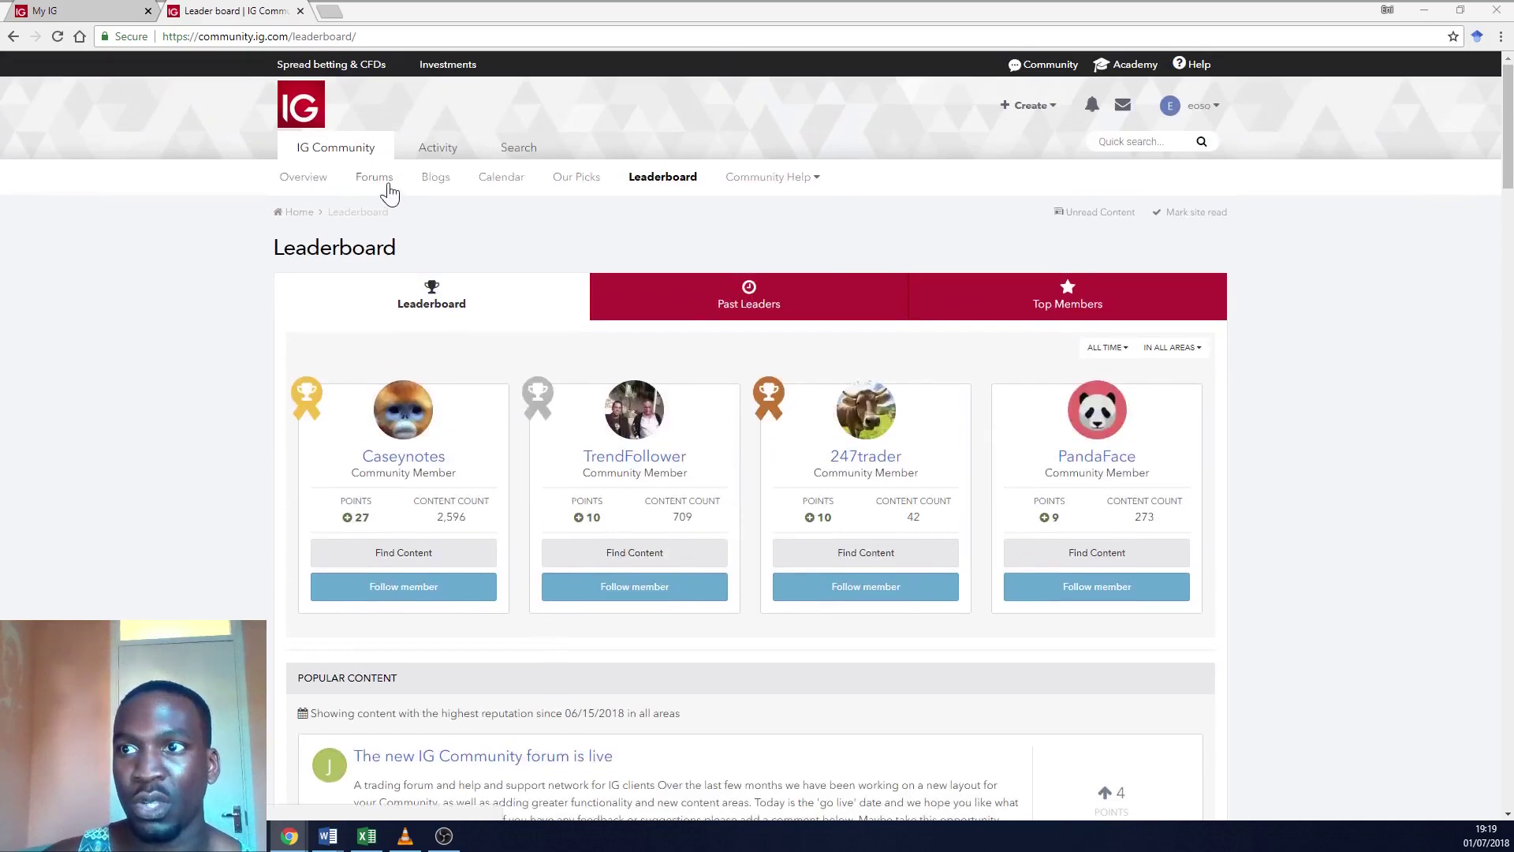
- Browse the community Forums page with its boards, post counts and statistics
click(382, 180)
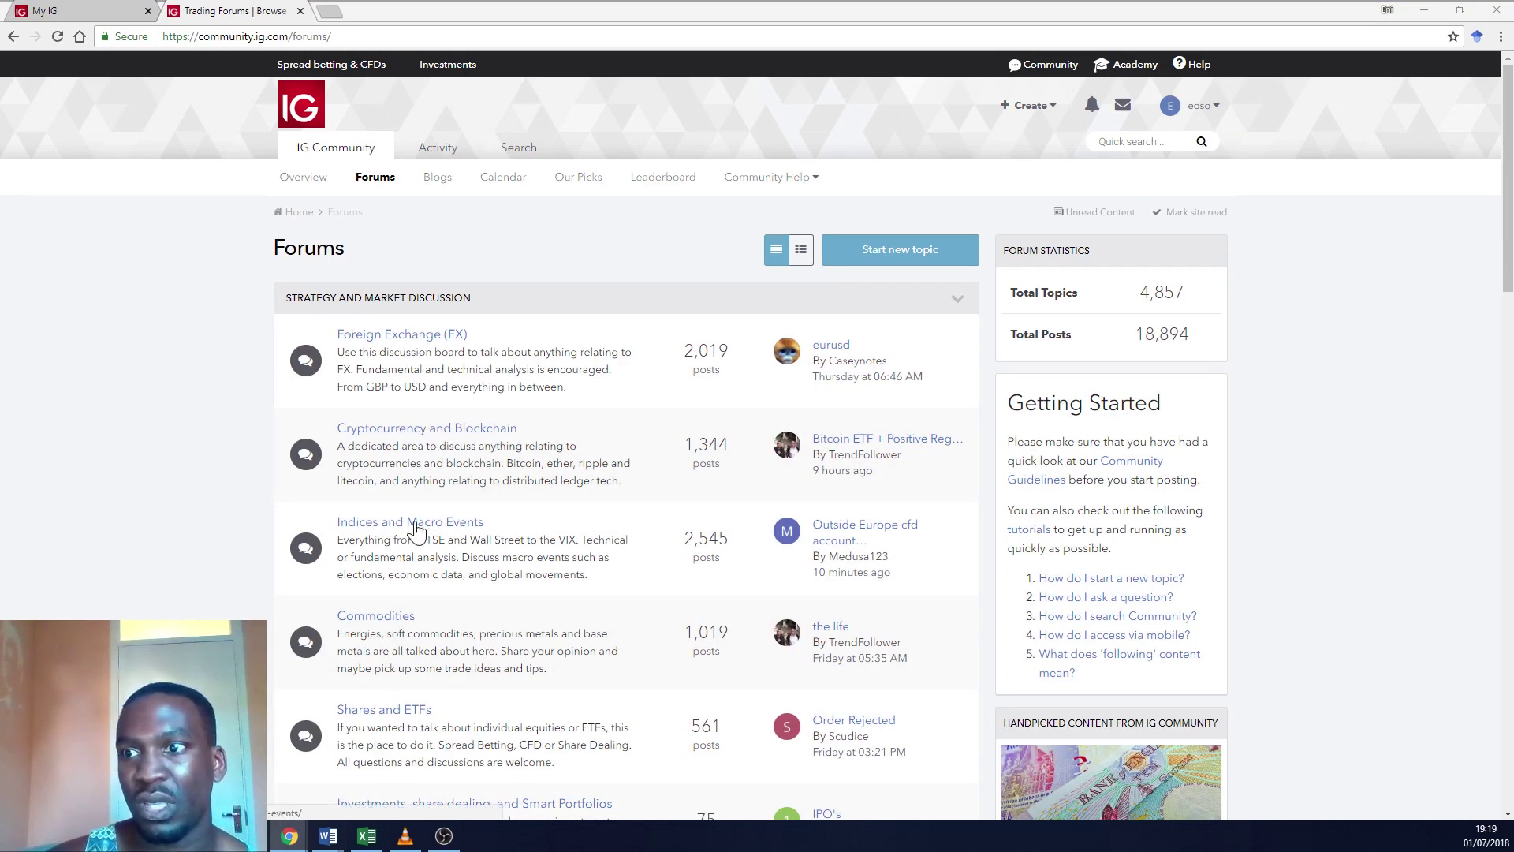
scroll(544, 533, down, 2)
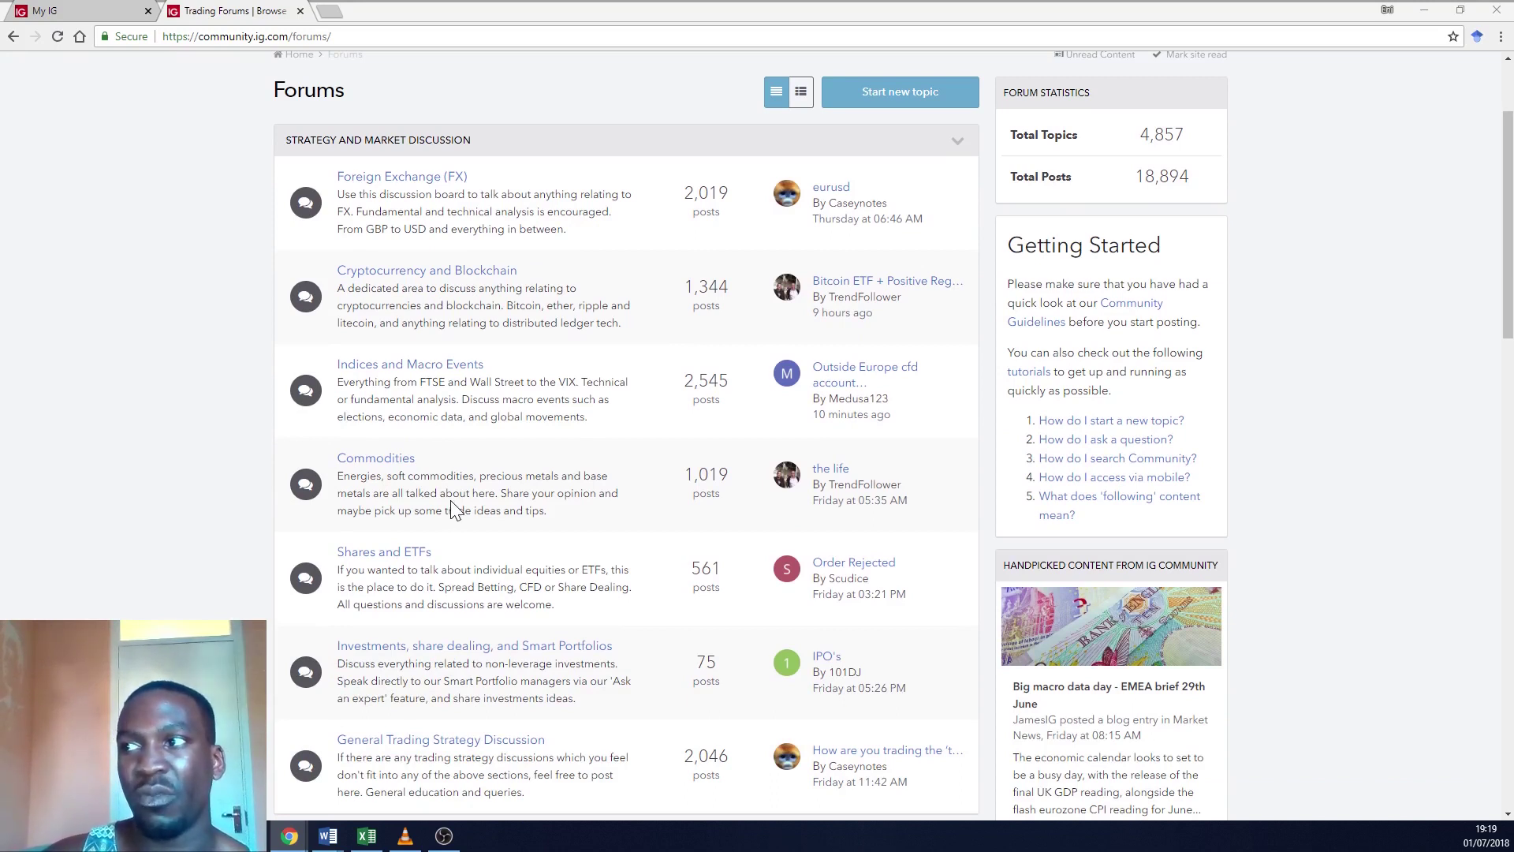
scroll(451, 501, down, 4)
scroll(452, 507, down, 4)
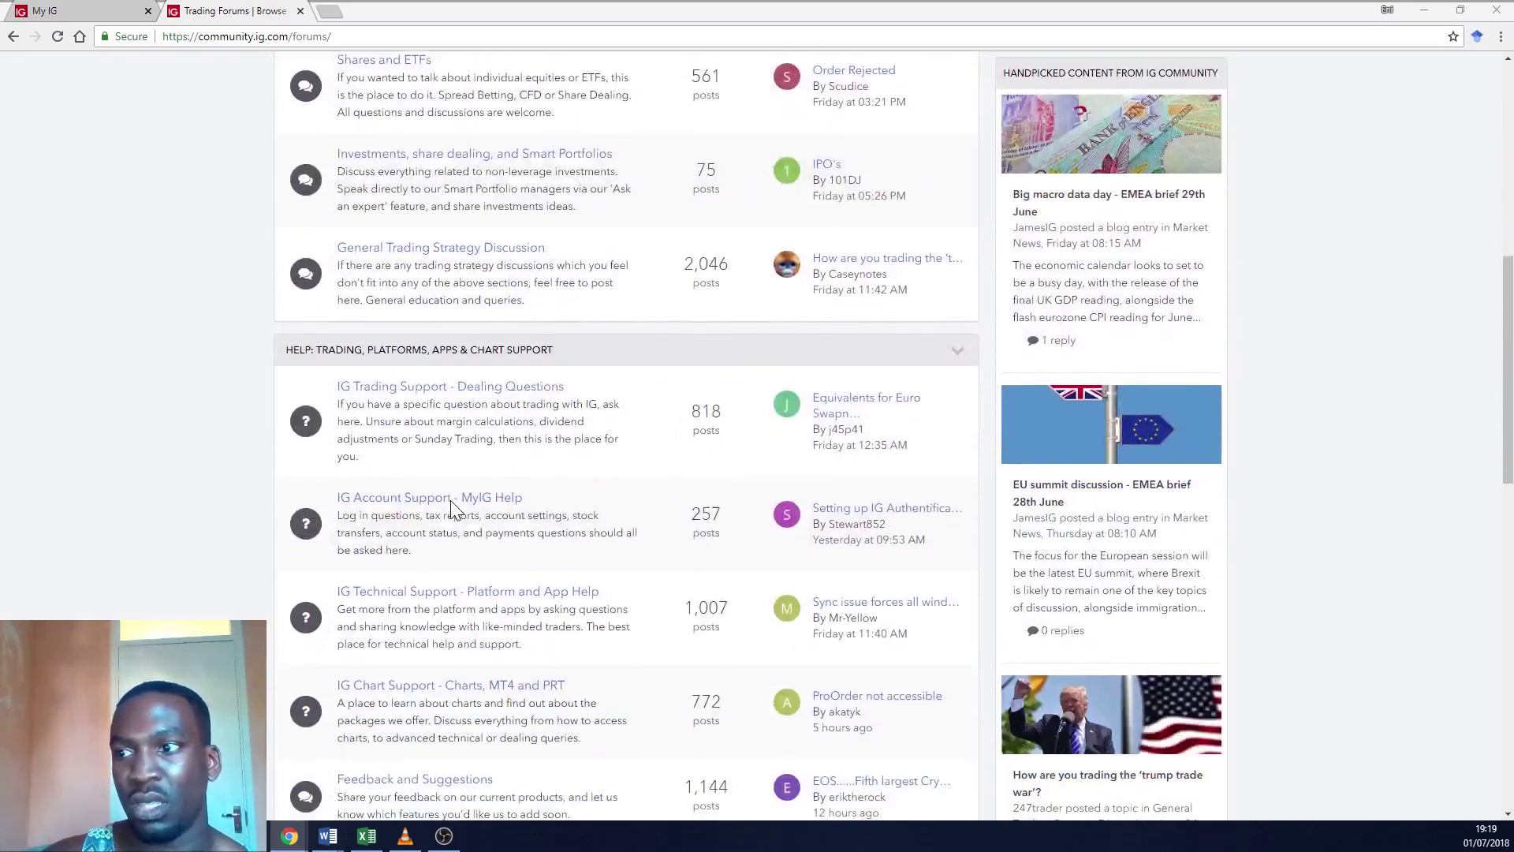
scroll(455, 509, up, 10)
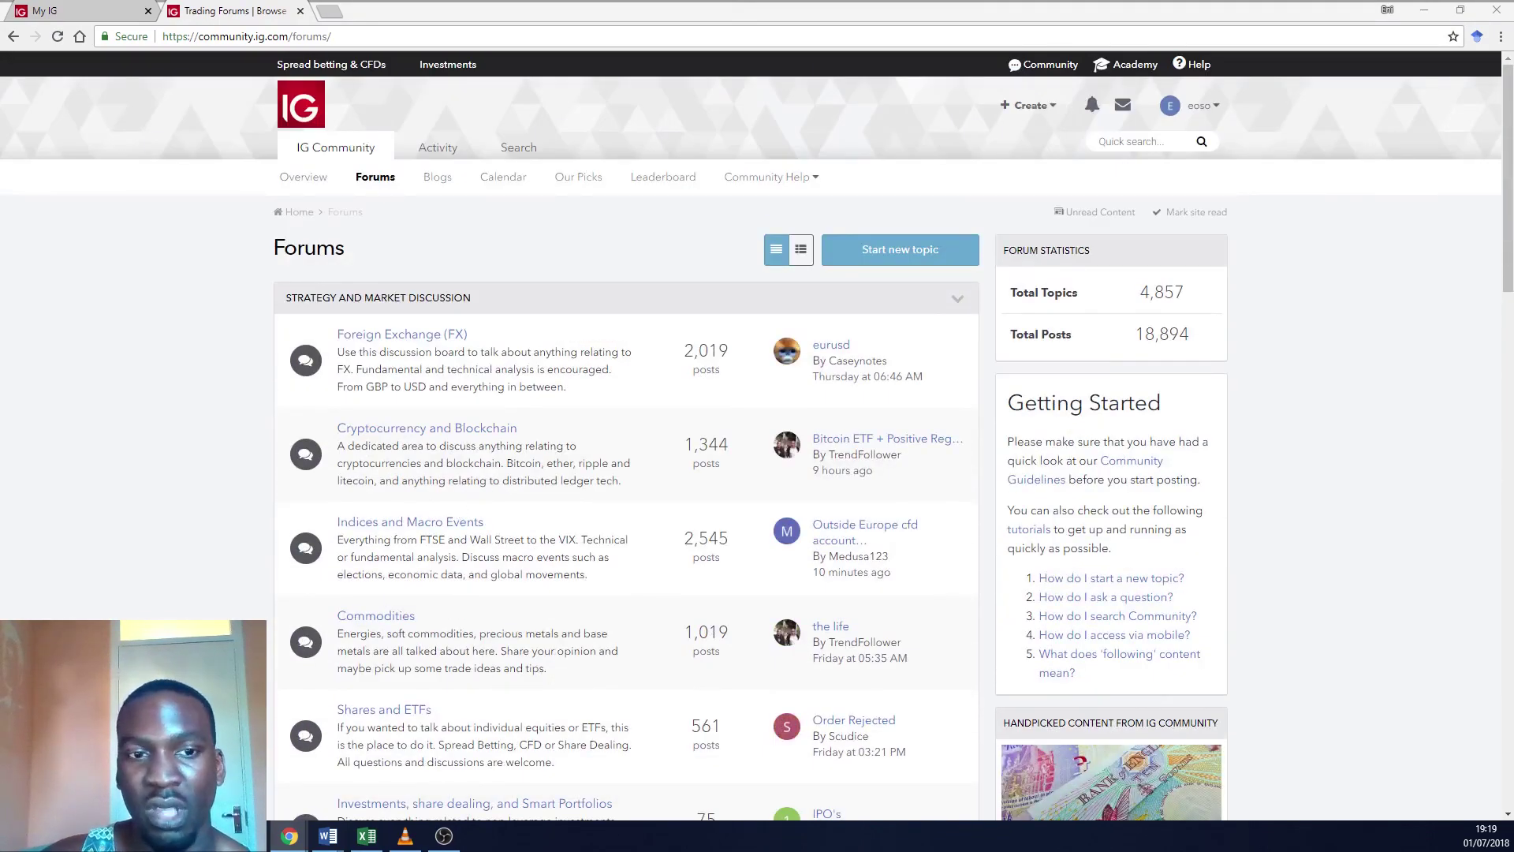
- Open the community trading calendar and switch it to month view
click(485, 180)
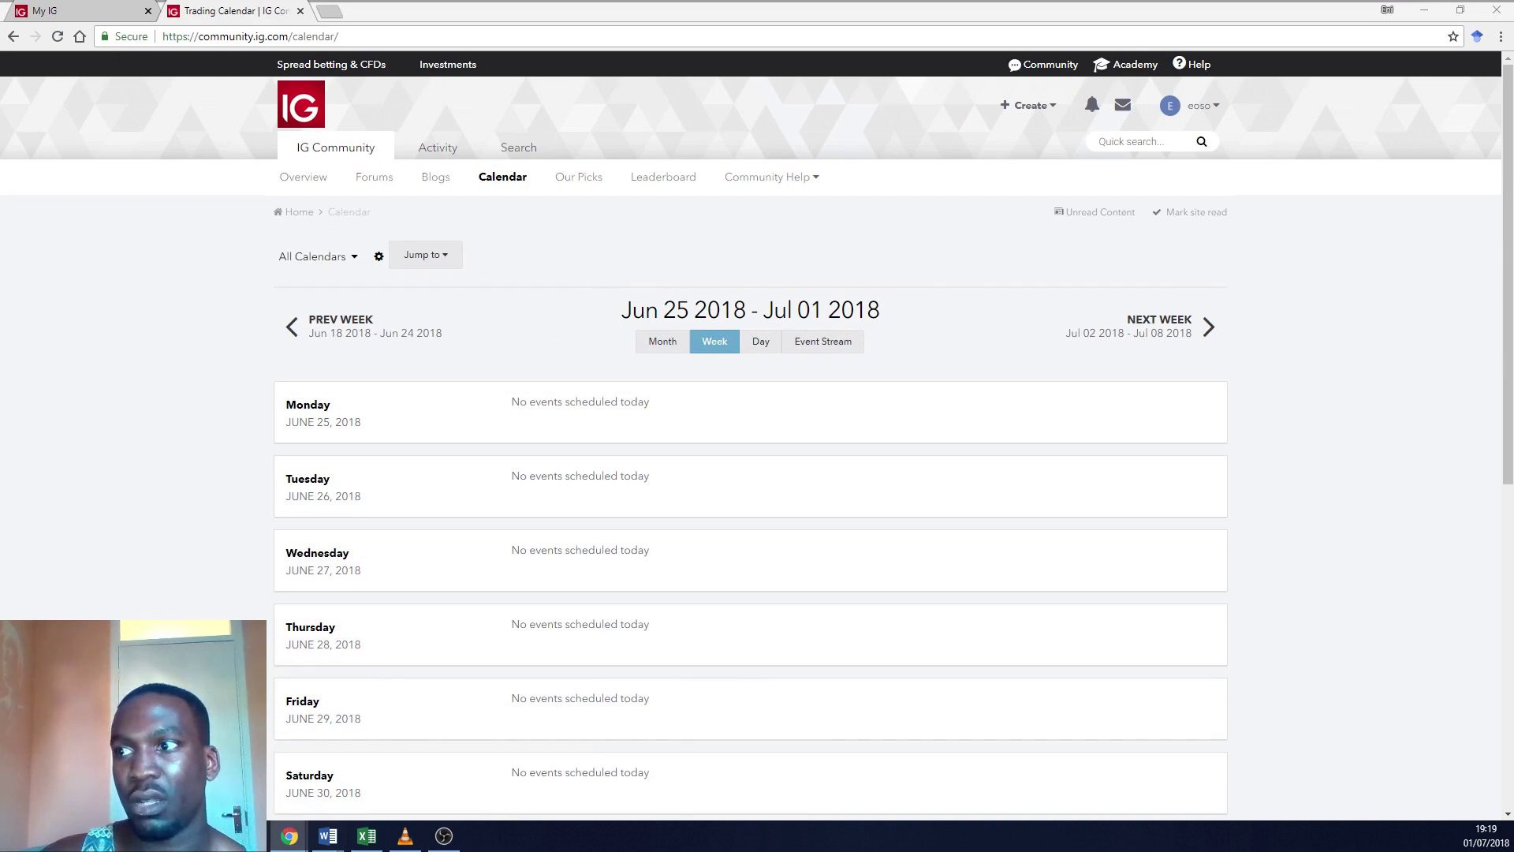
scroll(584, 448, down, 2)
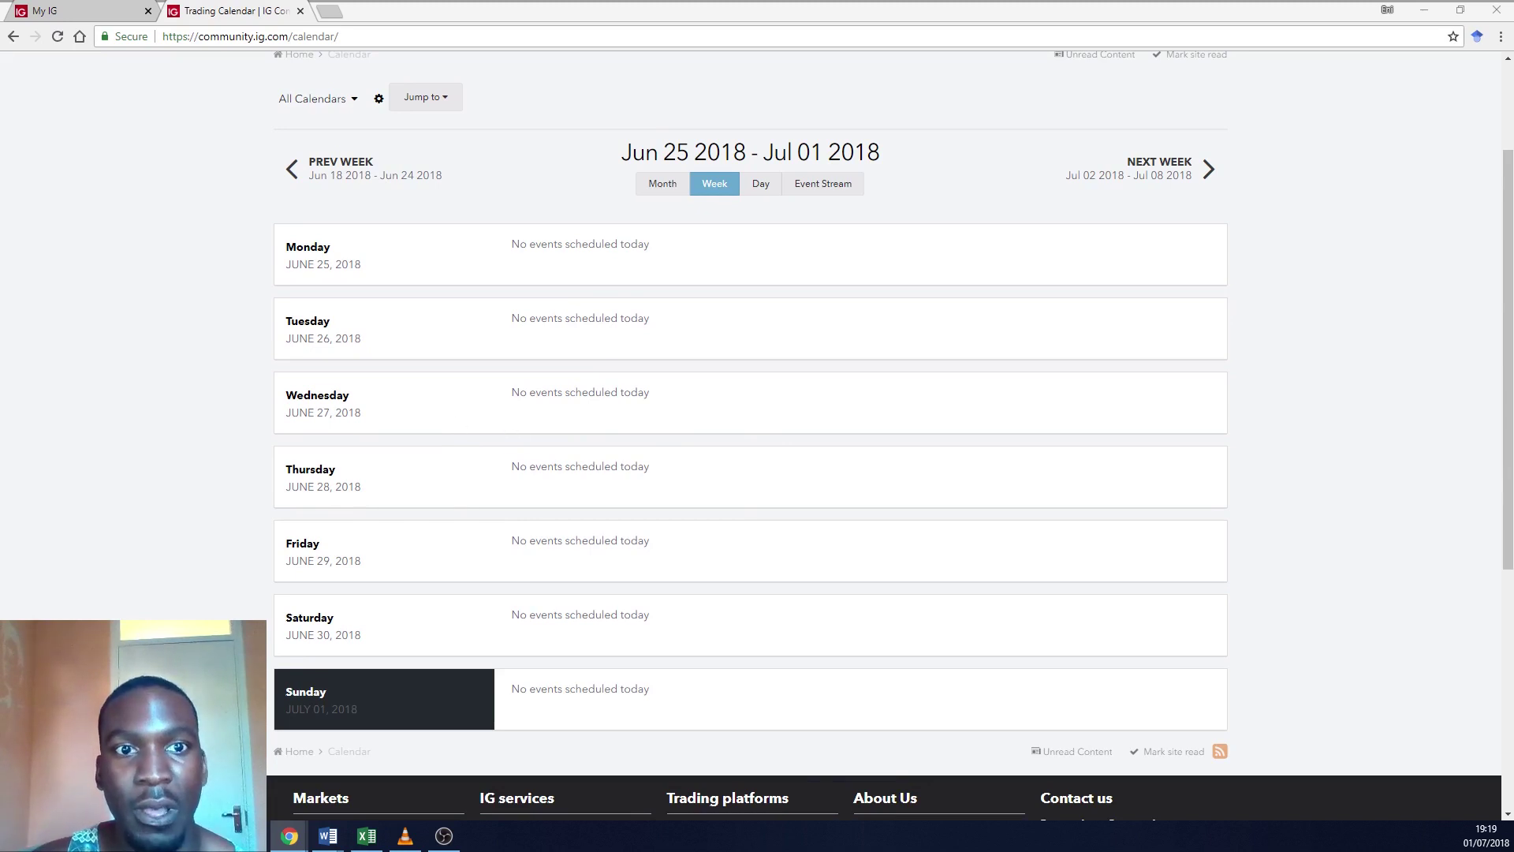
click(663, 184)
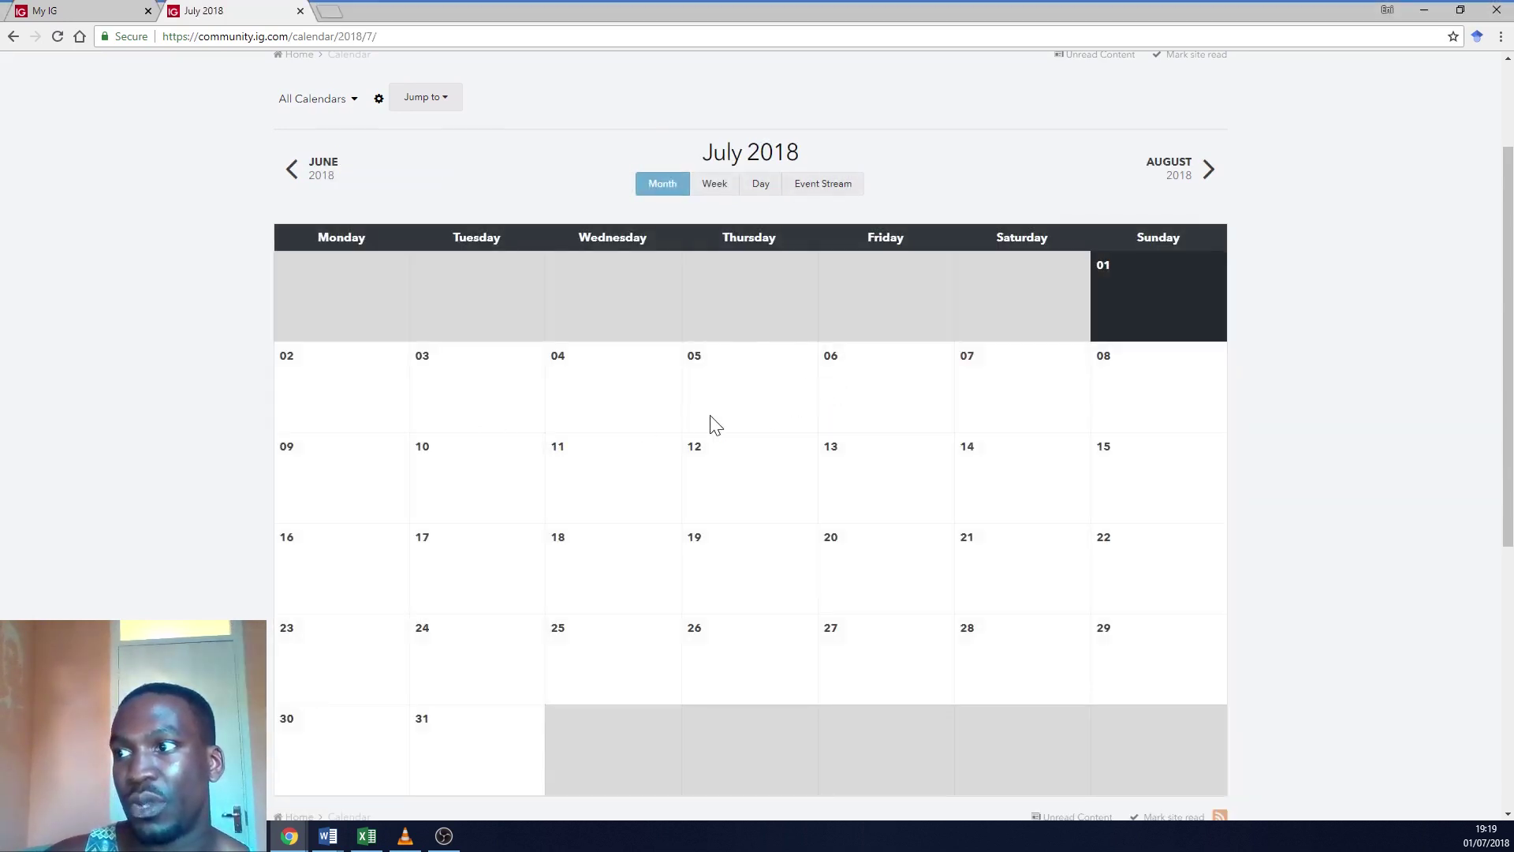
scroll(710, 426, down, 3)
scroll(1374, 416, up, 2)
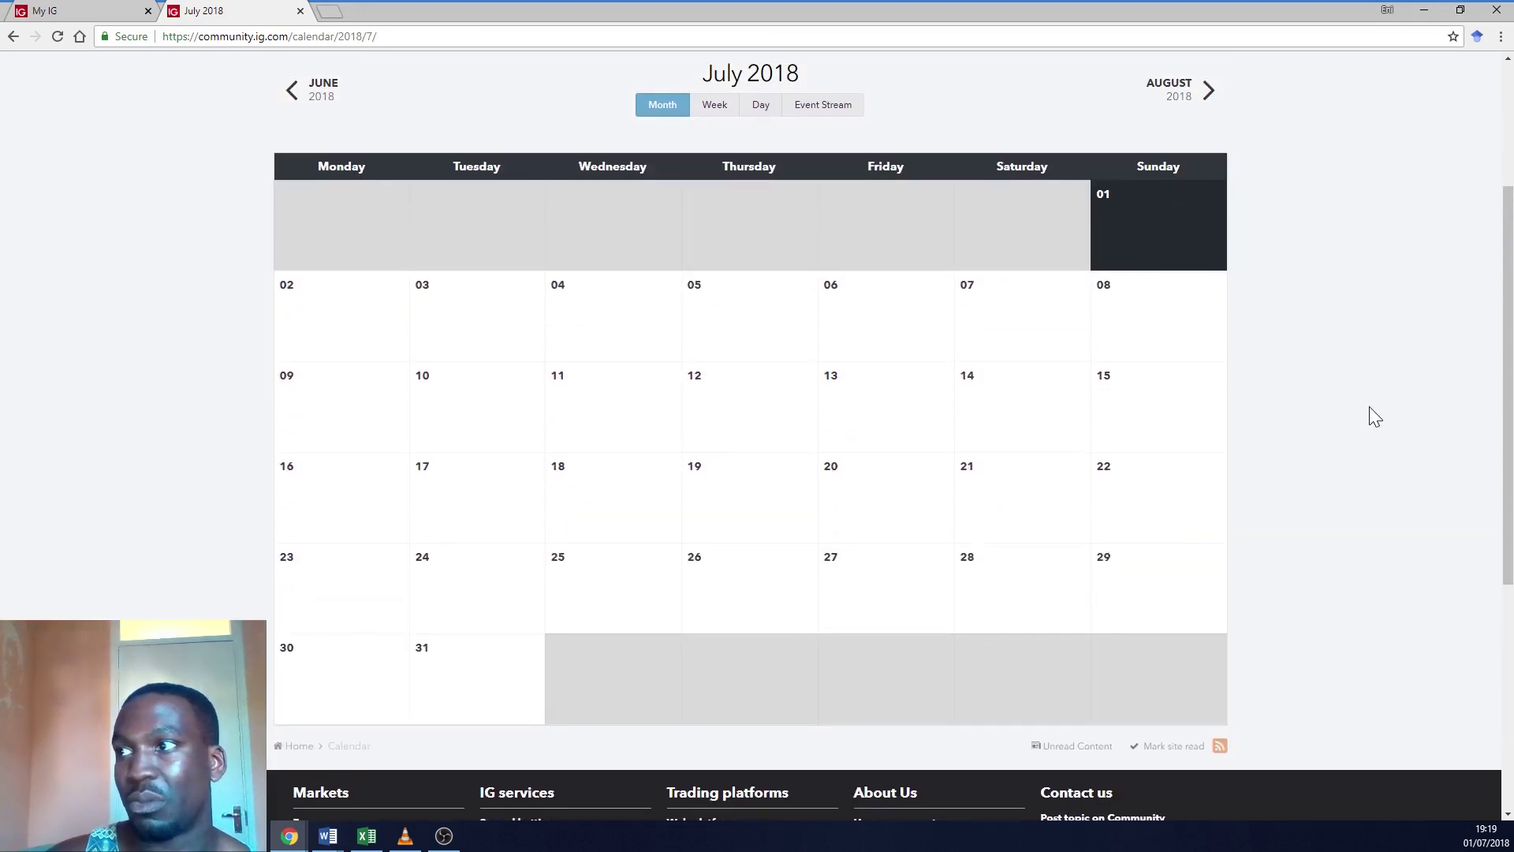
- Advance the calendar to September 2018, then return to the community overview
click(1209, 90)
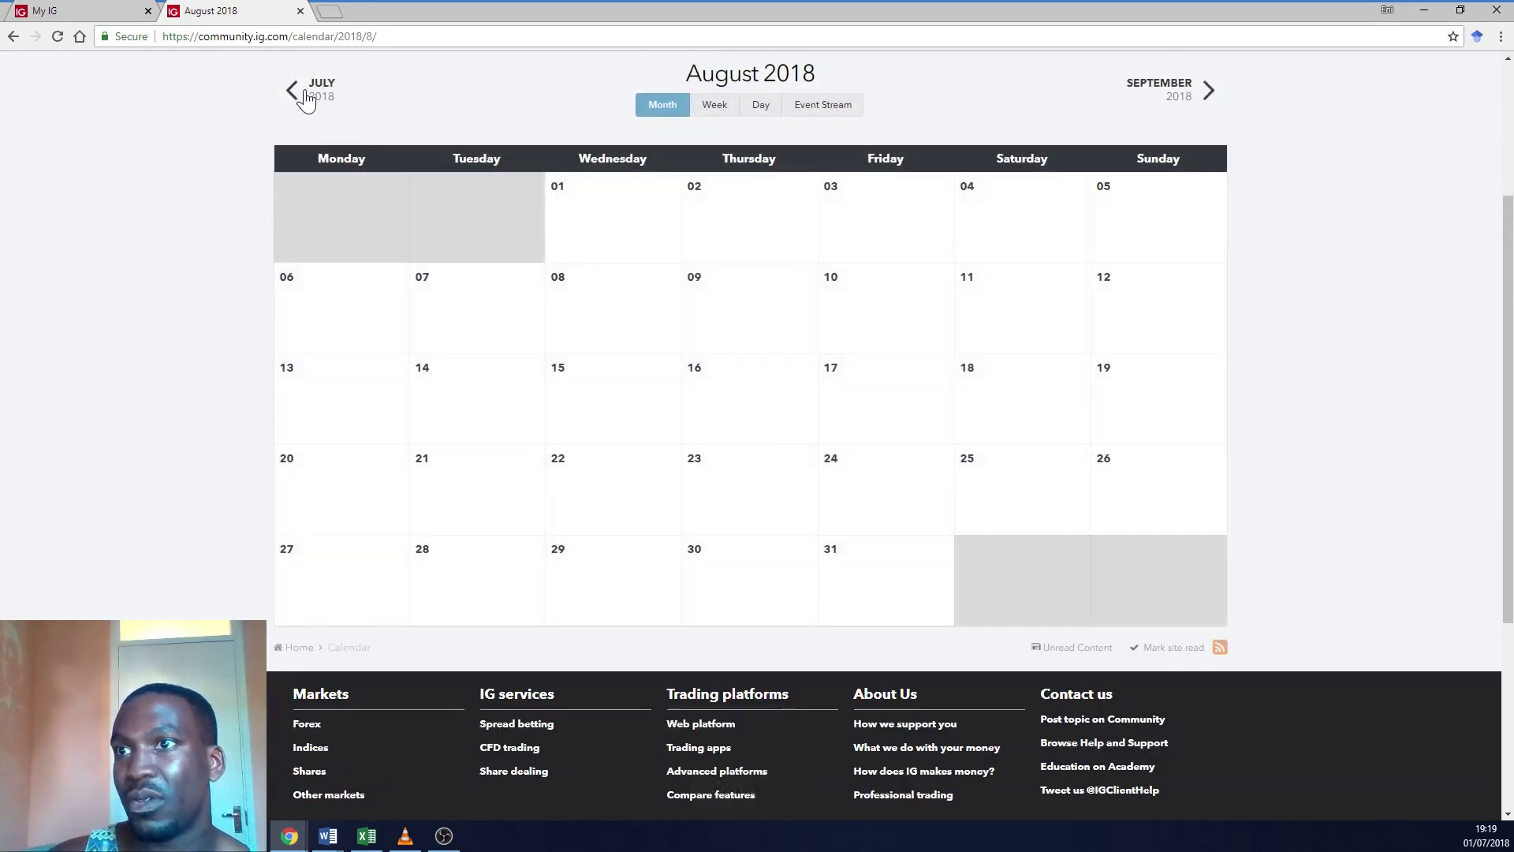
click(1204, 96)
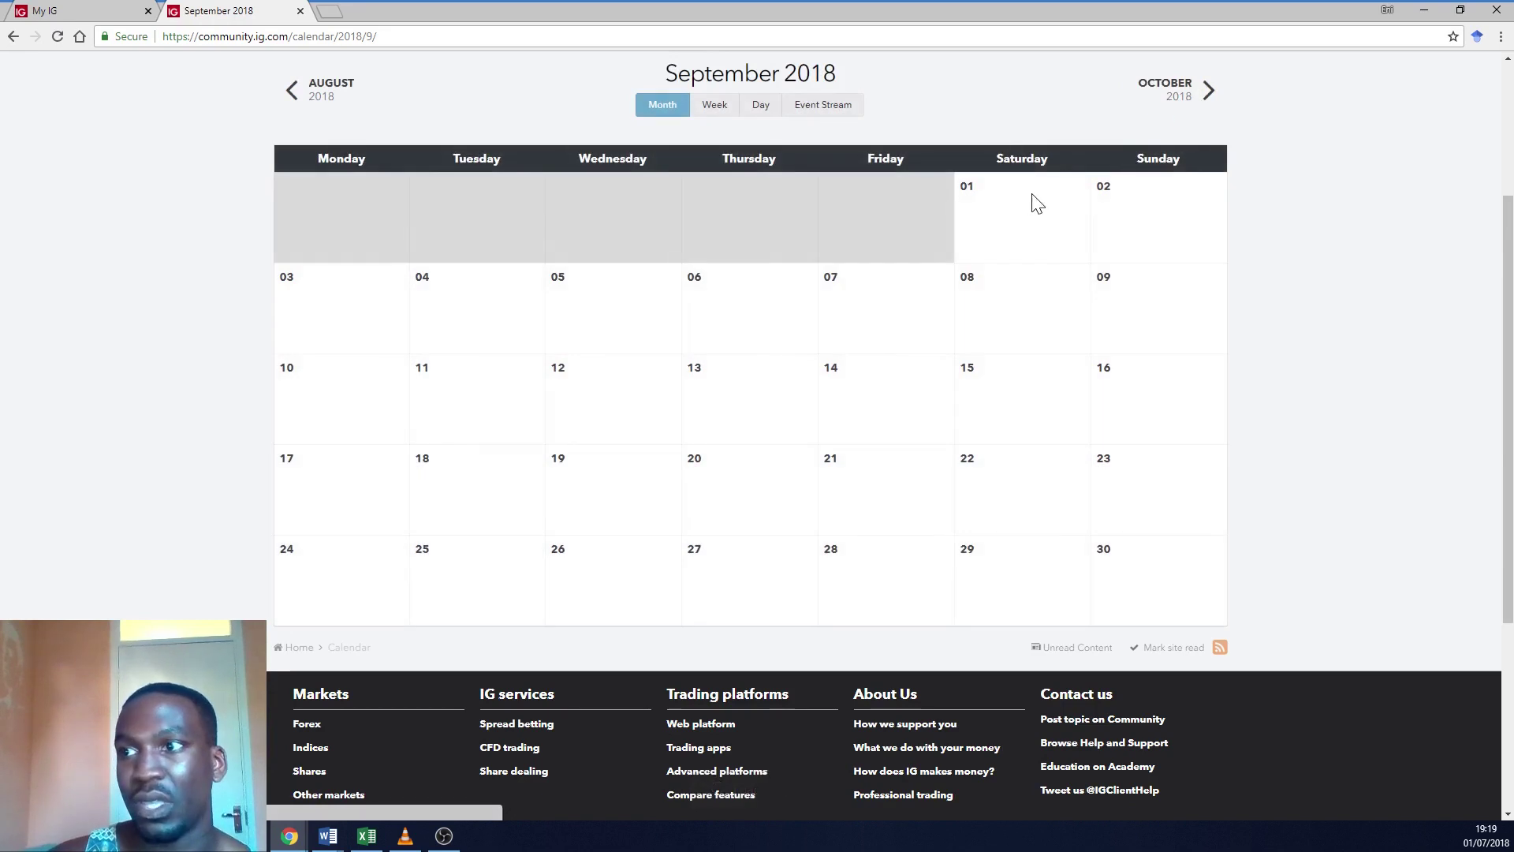
scroll(574, 230, up, 3)
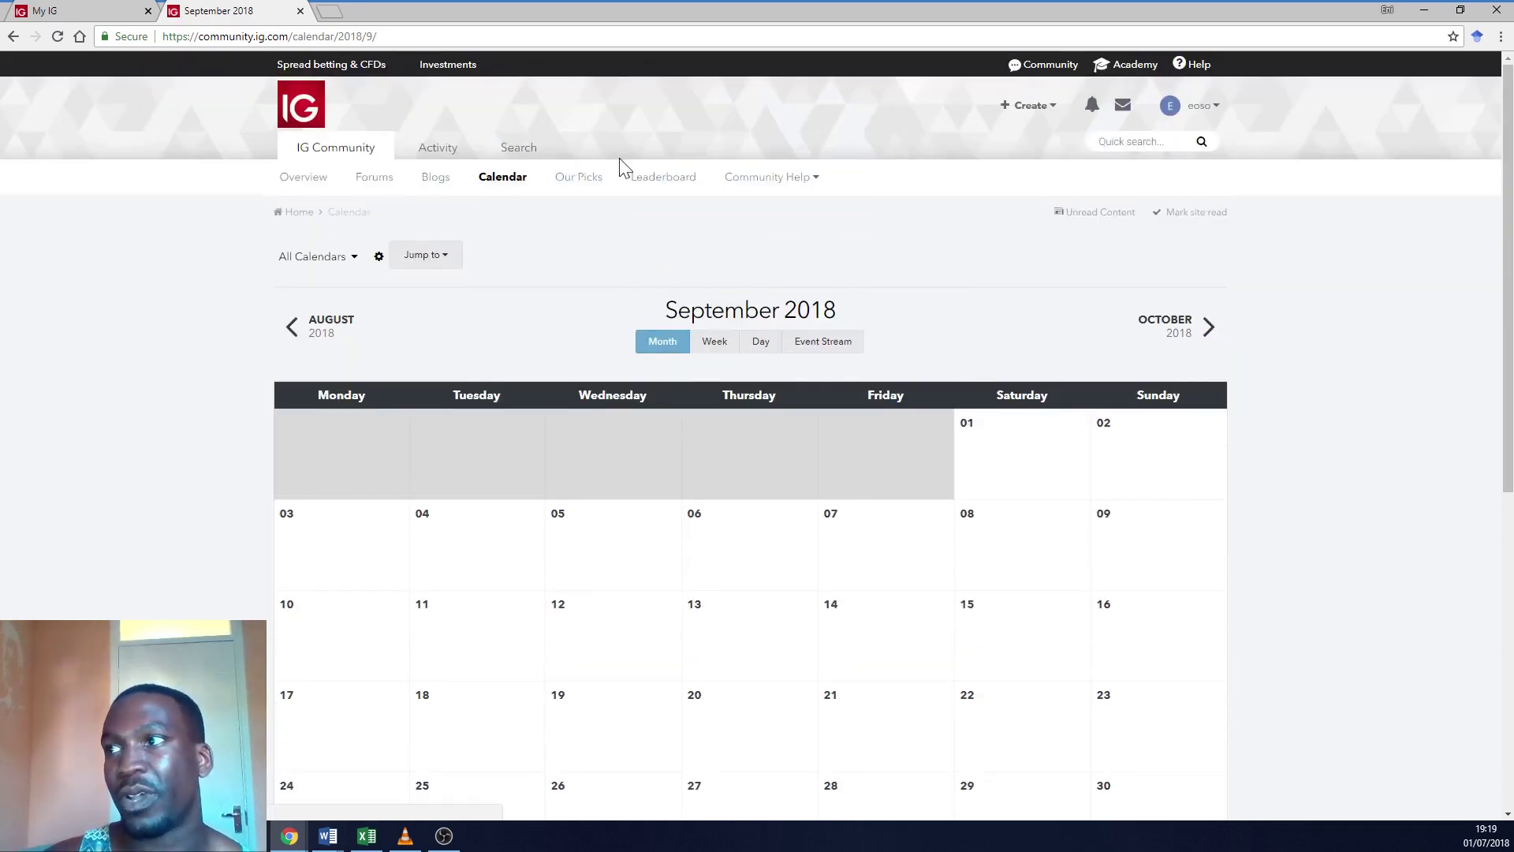
click(314, 116)
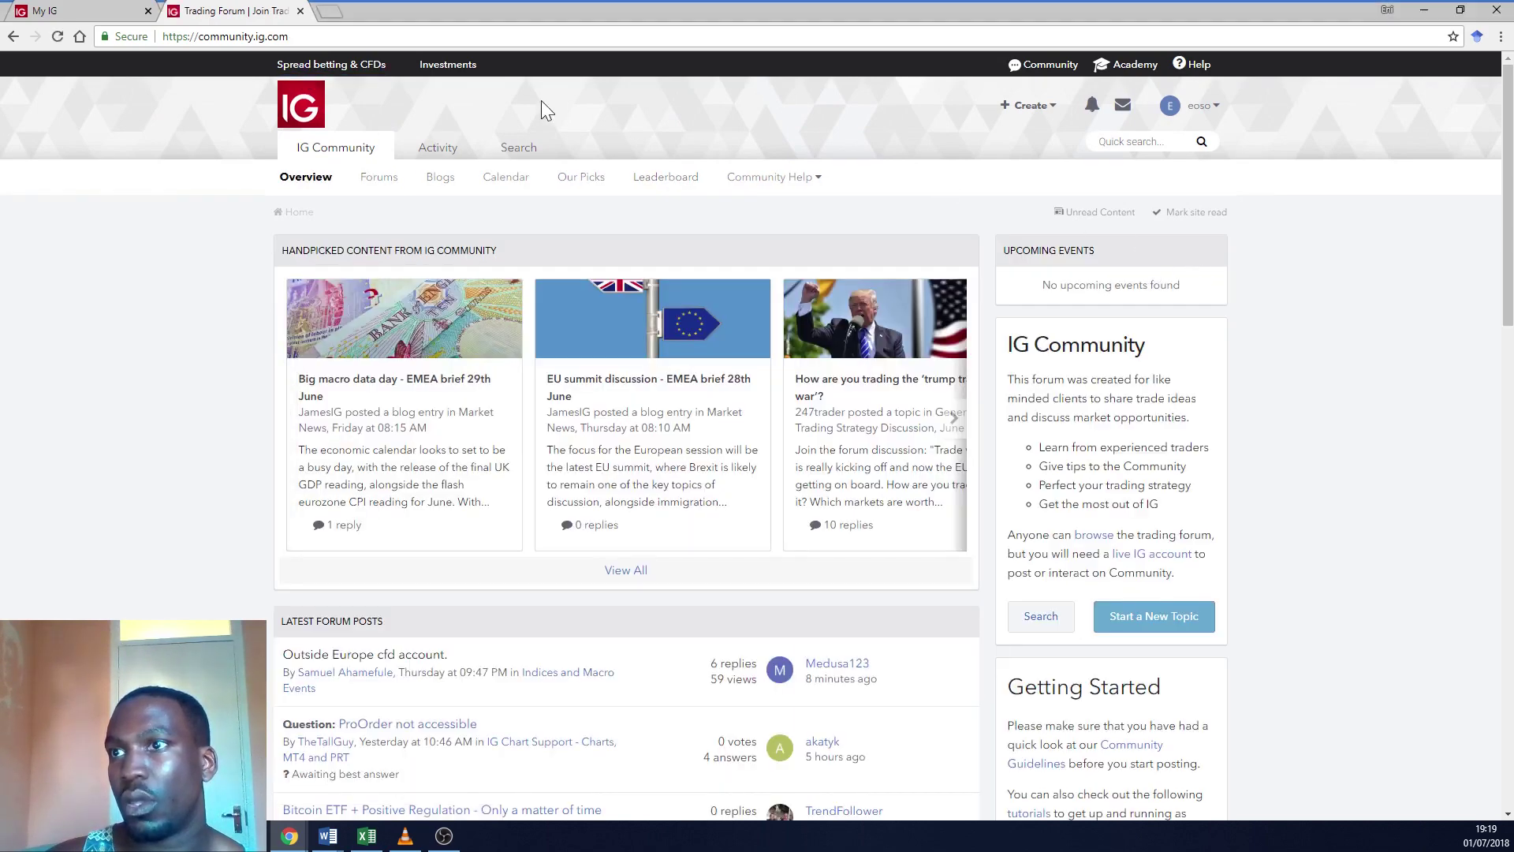
- Return to the spread betting site's My IG and launch the Demo-Spread bet trading platform
click(345, 68)
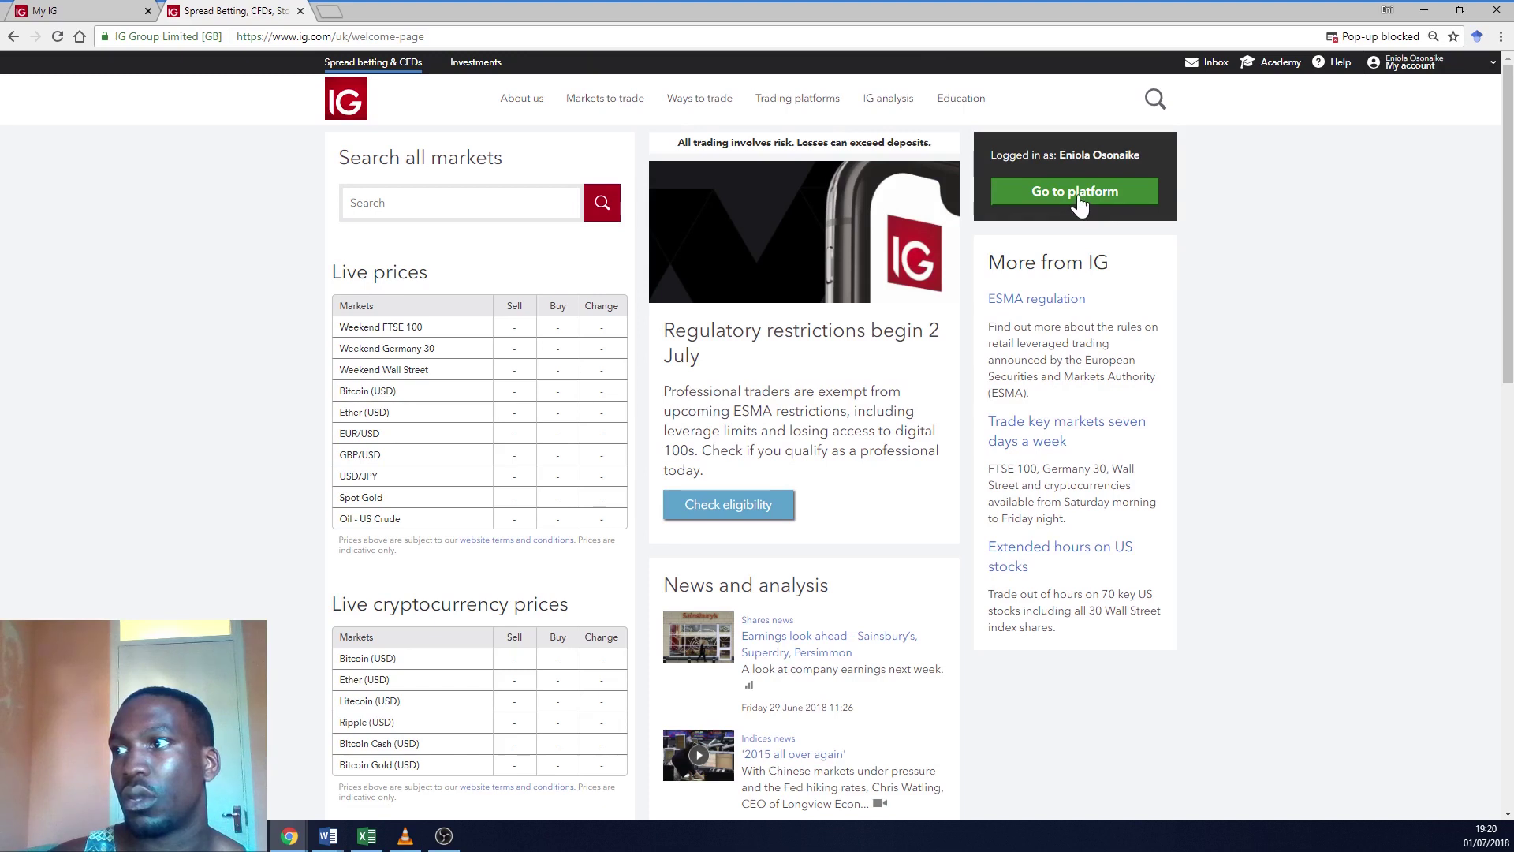
click(1079, 197)
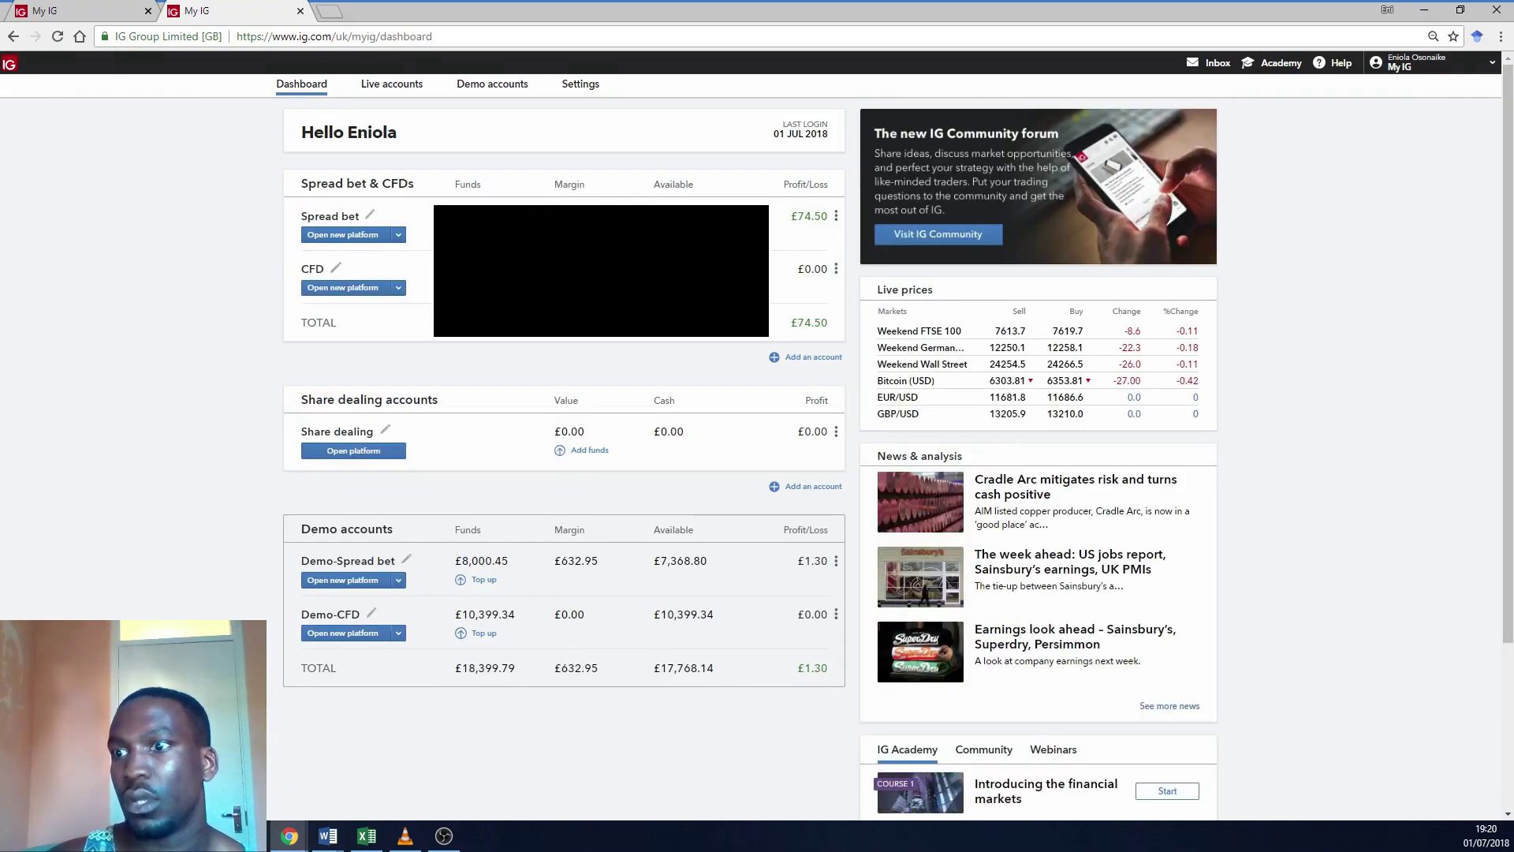
click(356, 582)
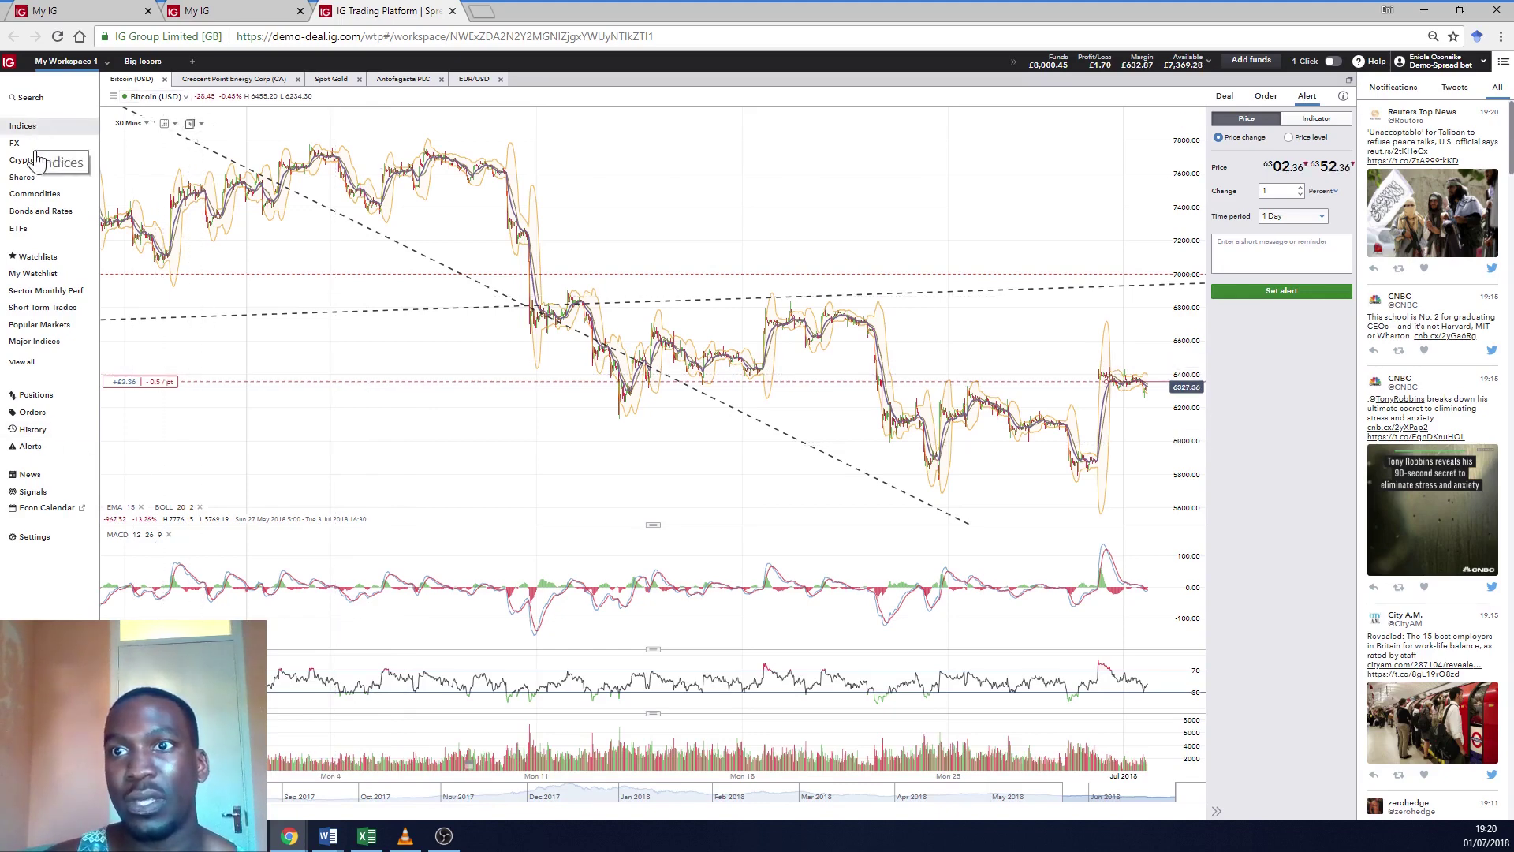
- Show the ETFs market list with sell, buy and change prices
click(52, 233)
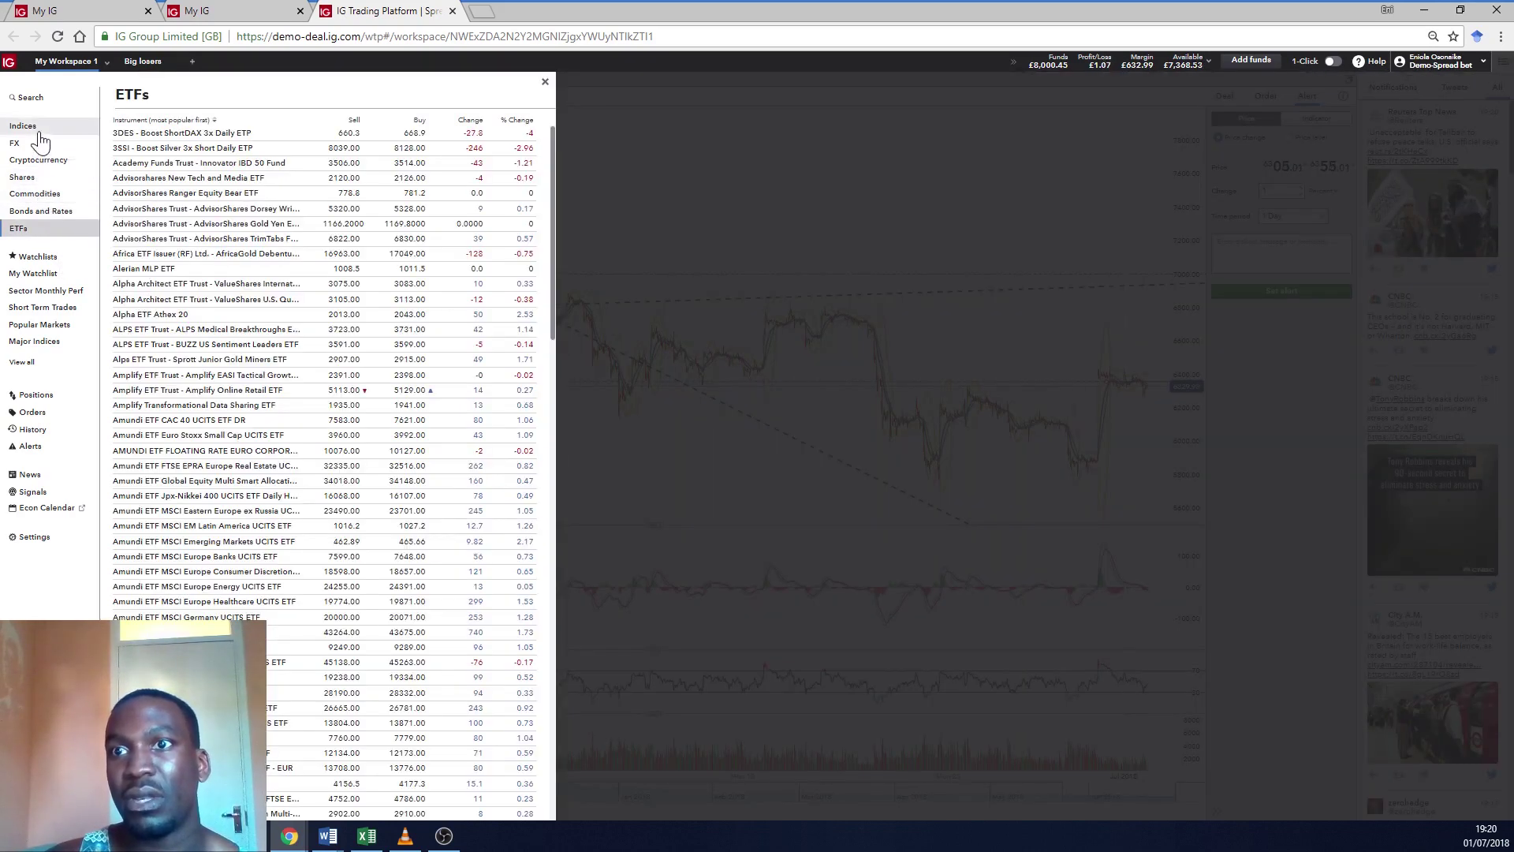
- Browse the Indices, Commodities and Shares lists, applying then removing the FTSE 100 filter
click(30, 127)
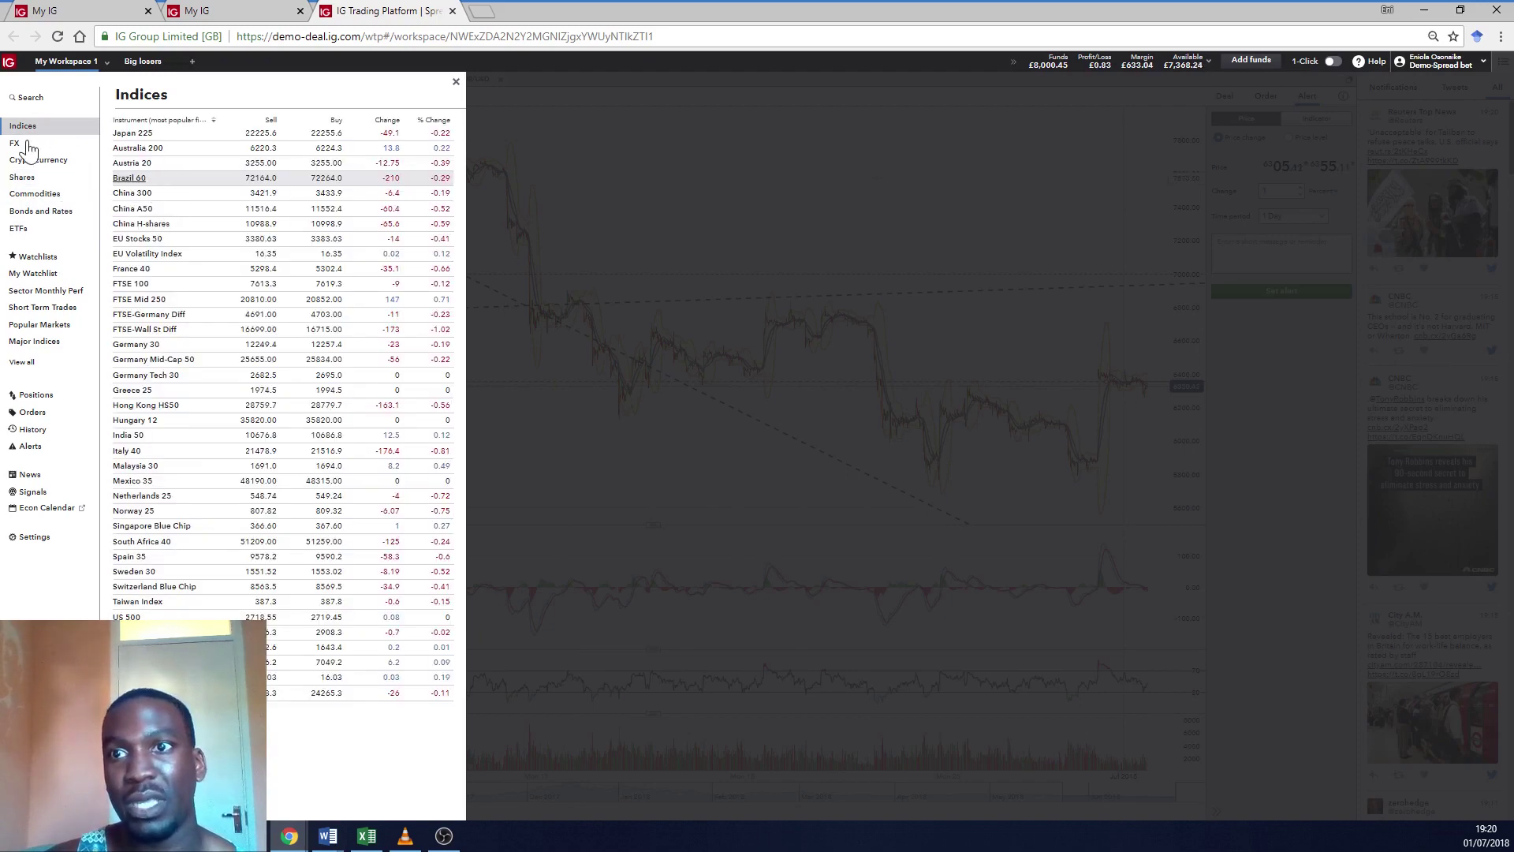
click(47, 195)
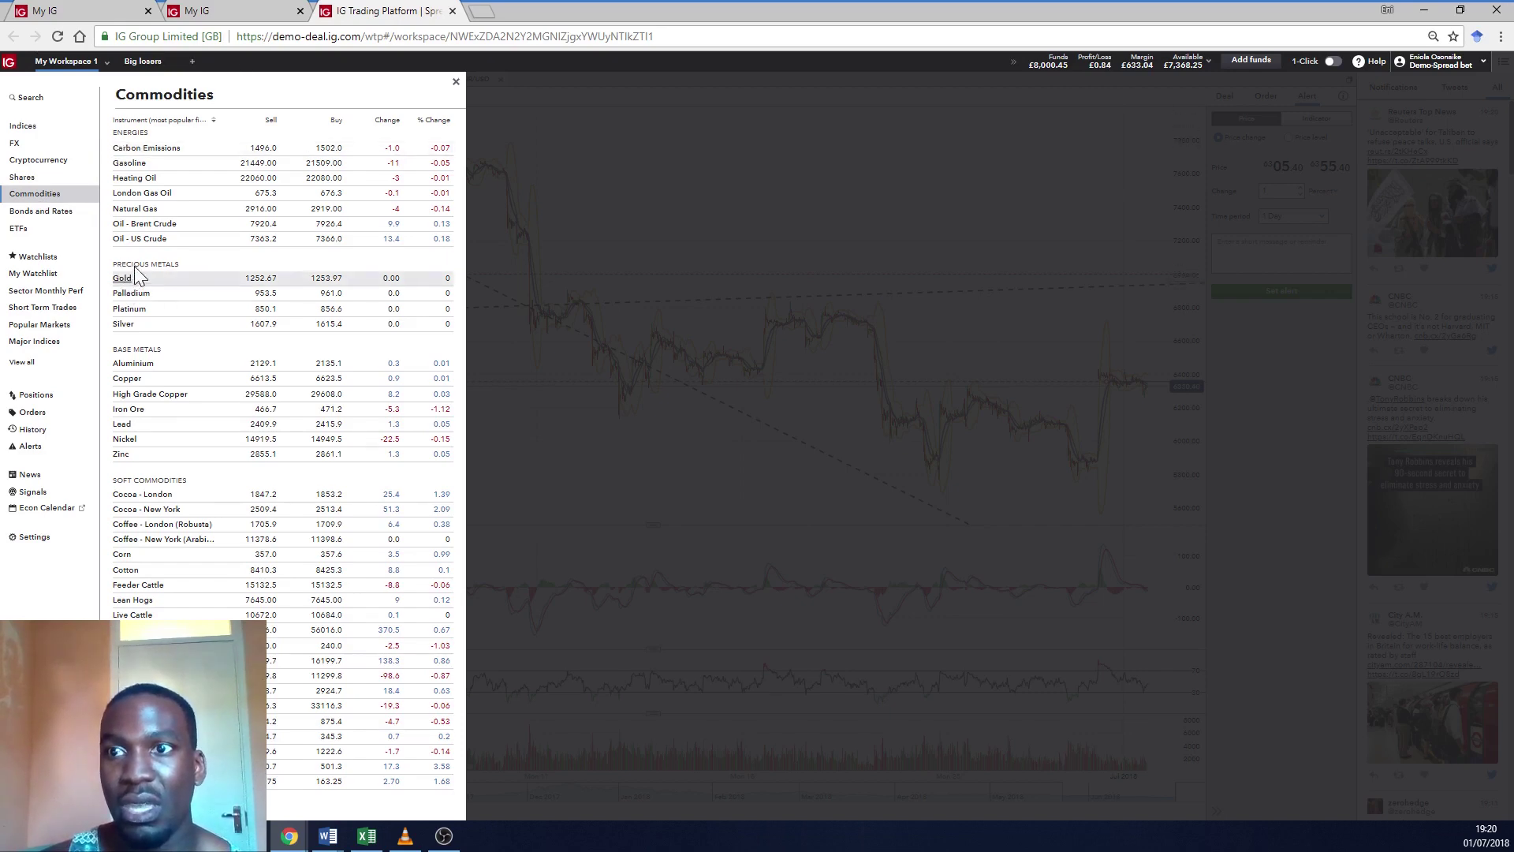
click(24, 178)
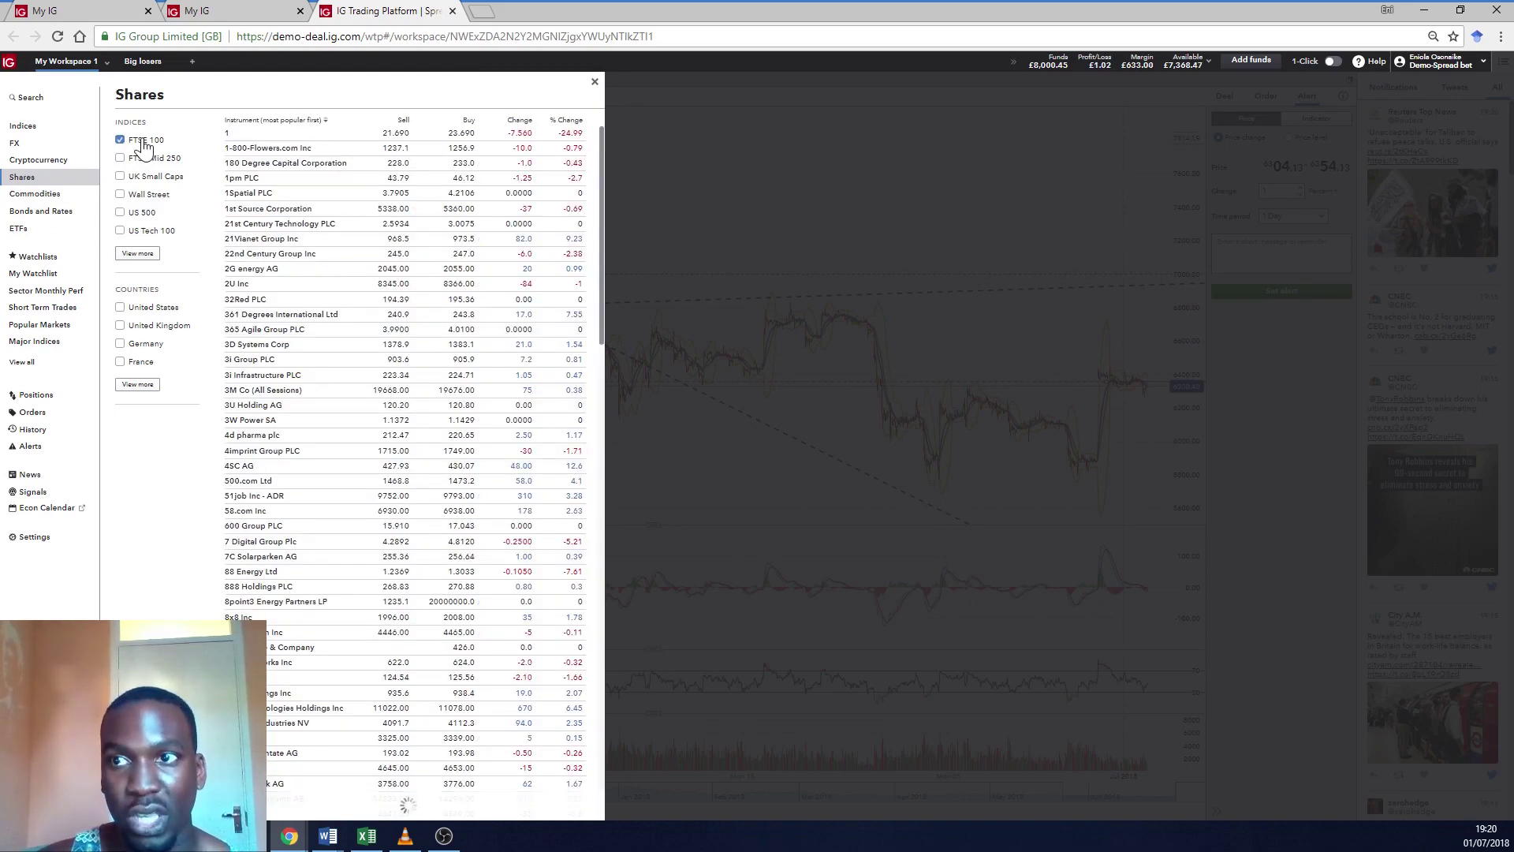
click(144, 141)
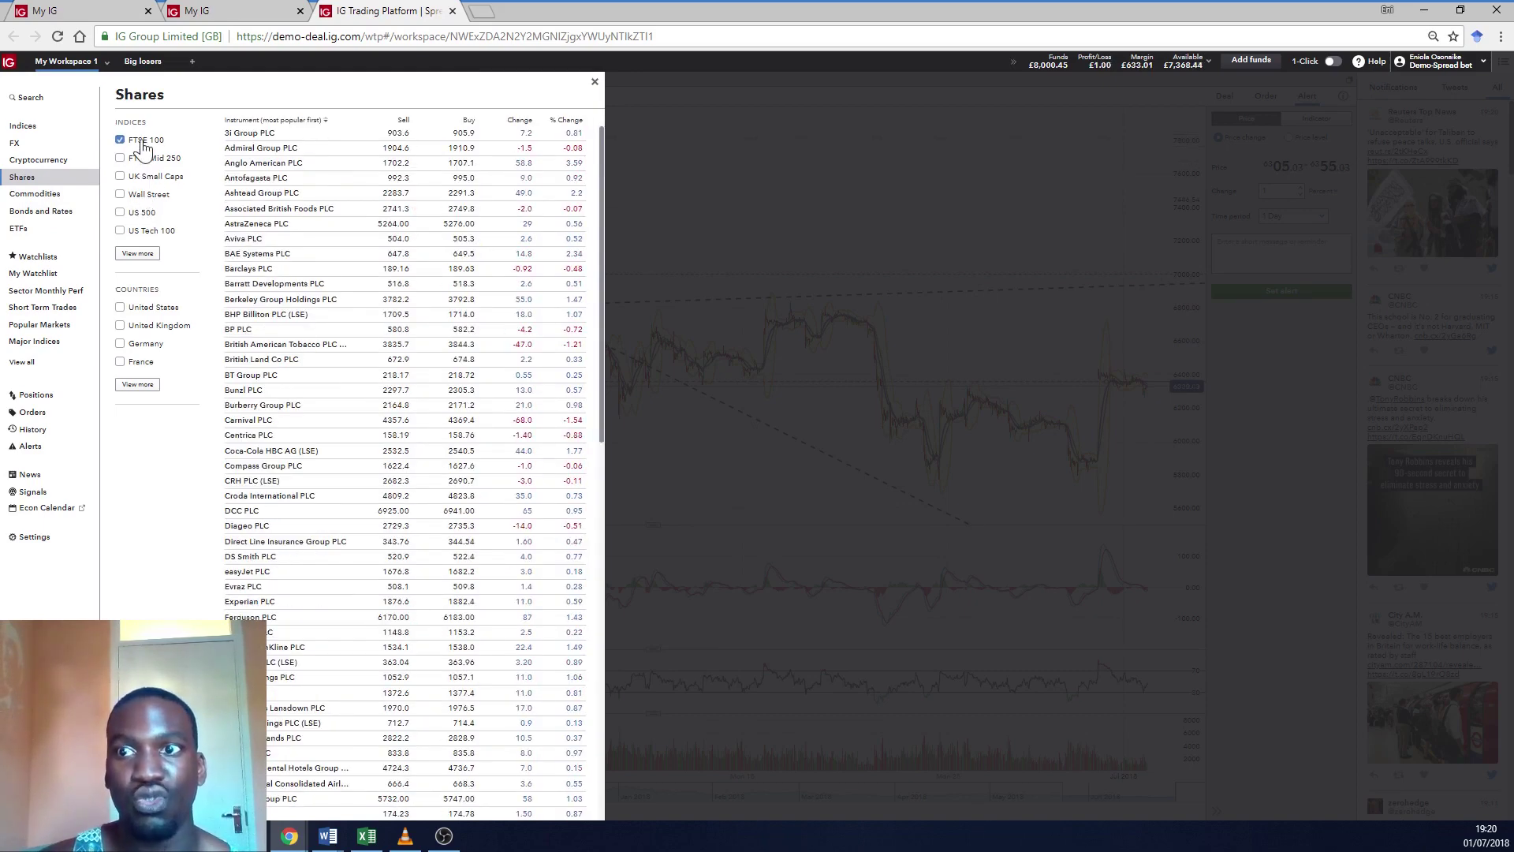
click(143, 144)
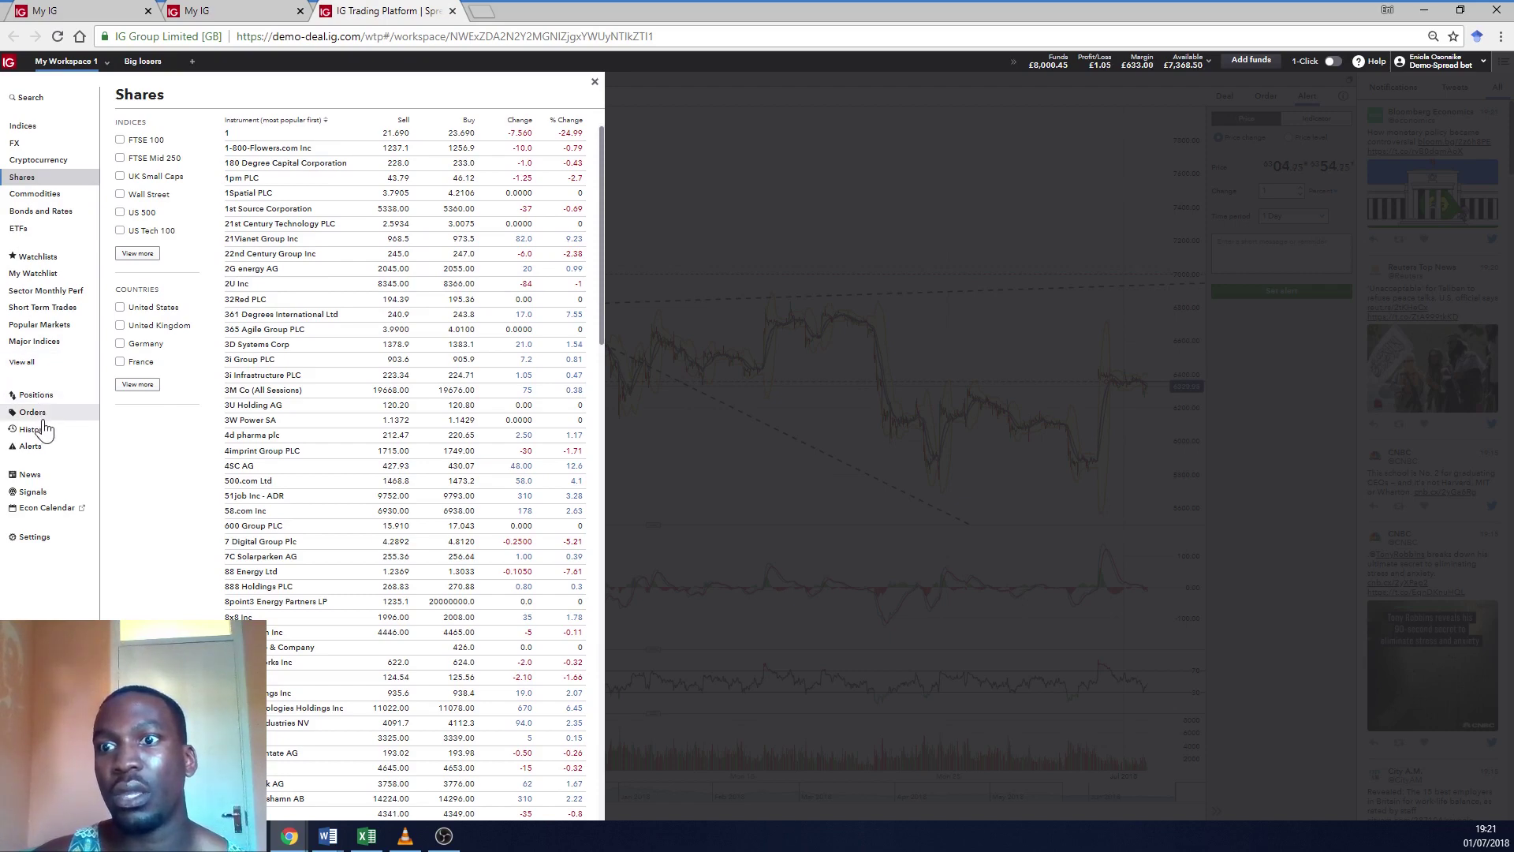
- Open the Bitcoin Cash (USD) chart from the Cryptocurrency markets and add it to the workspace
click(38, 126)
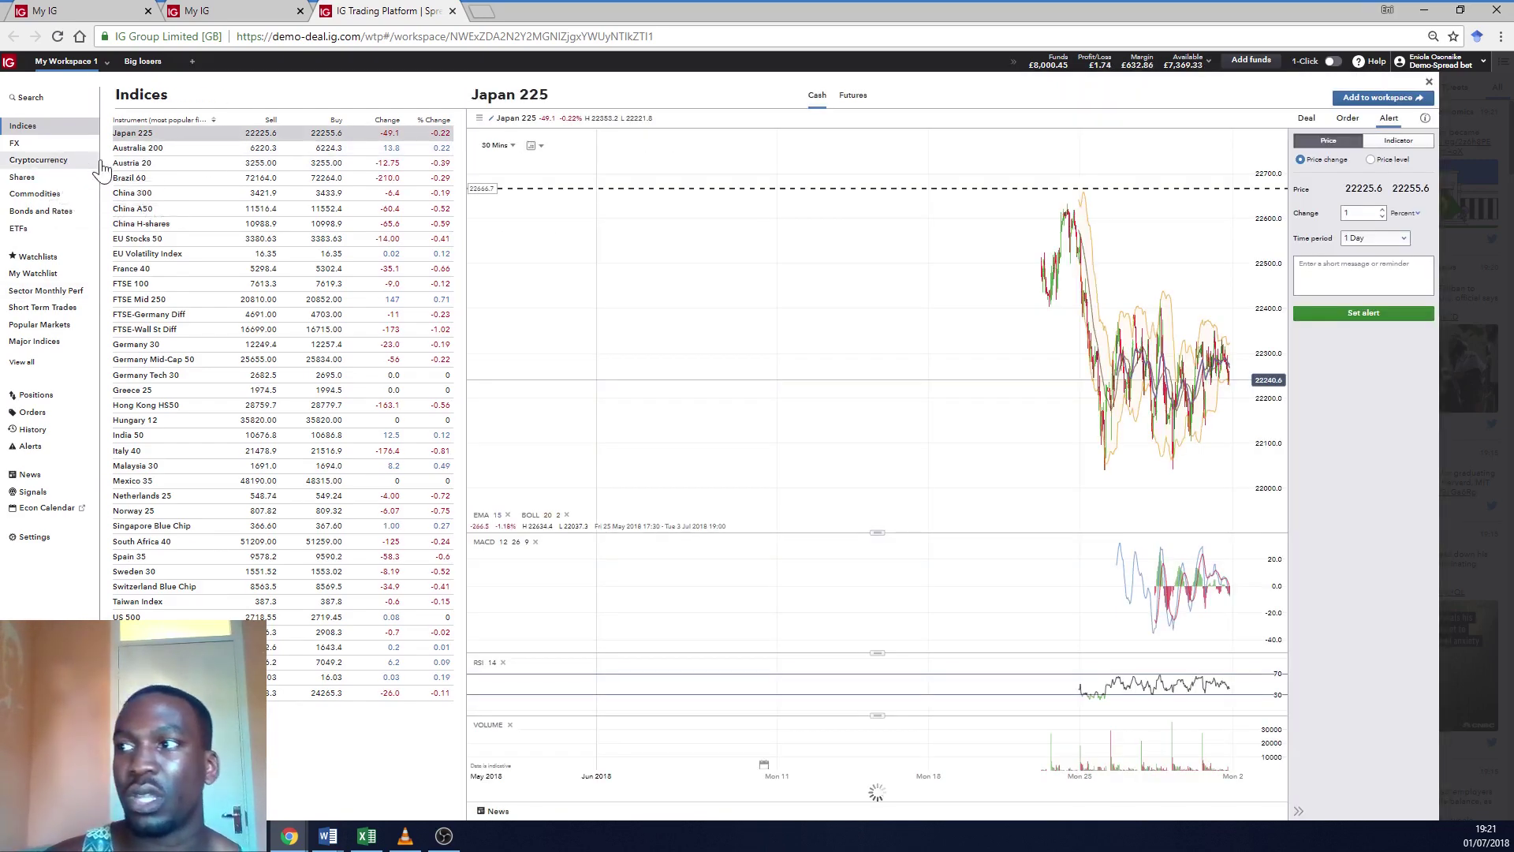
click(38, 160)
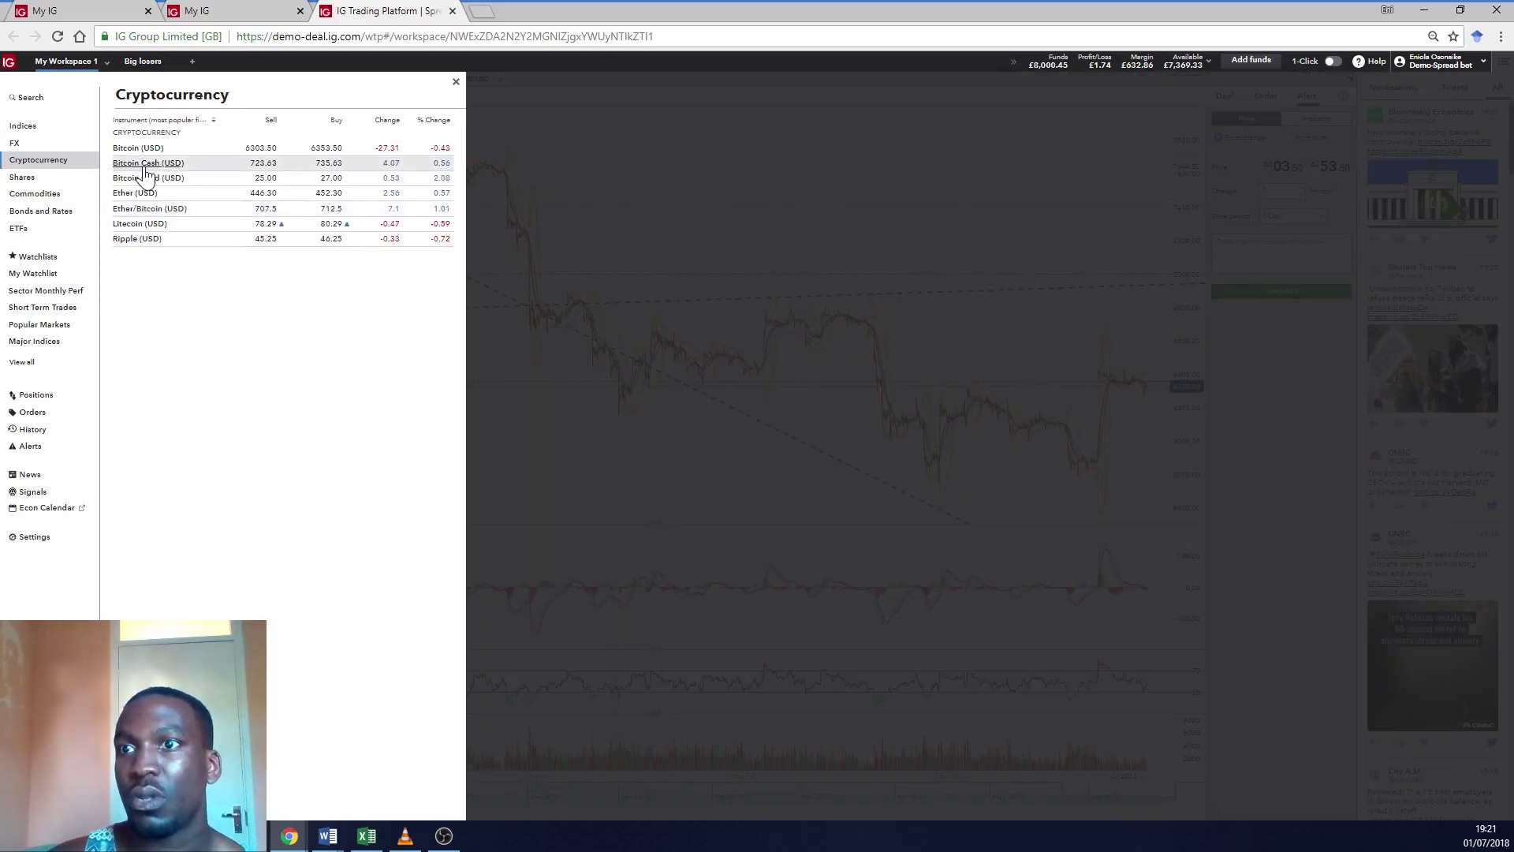
click(150, 168)
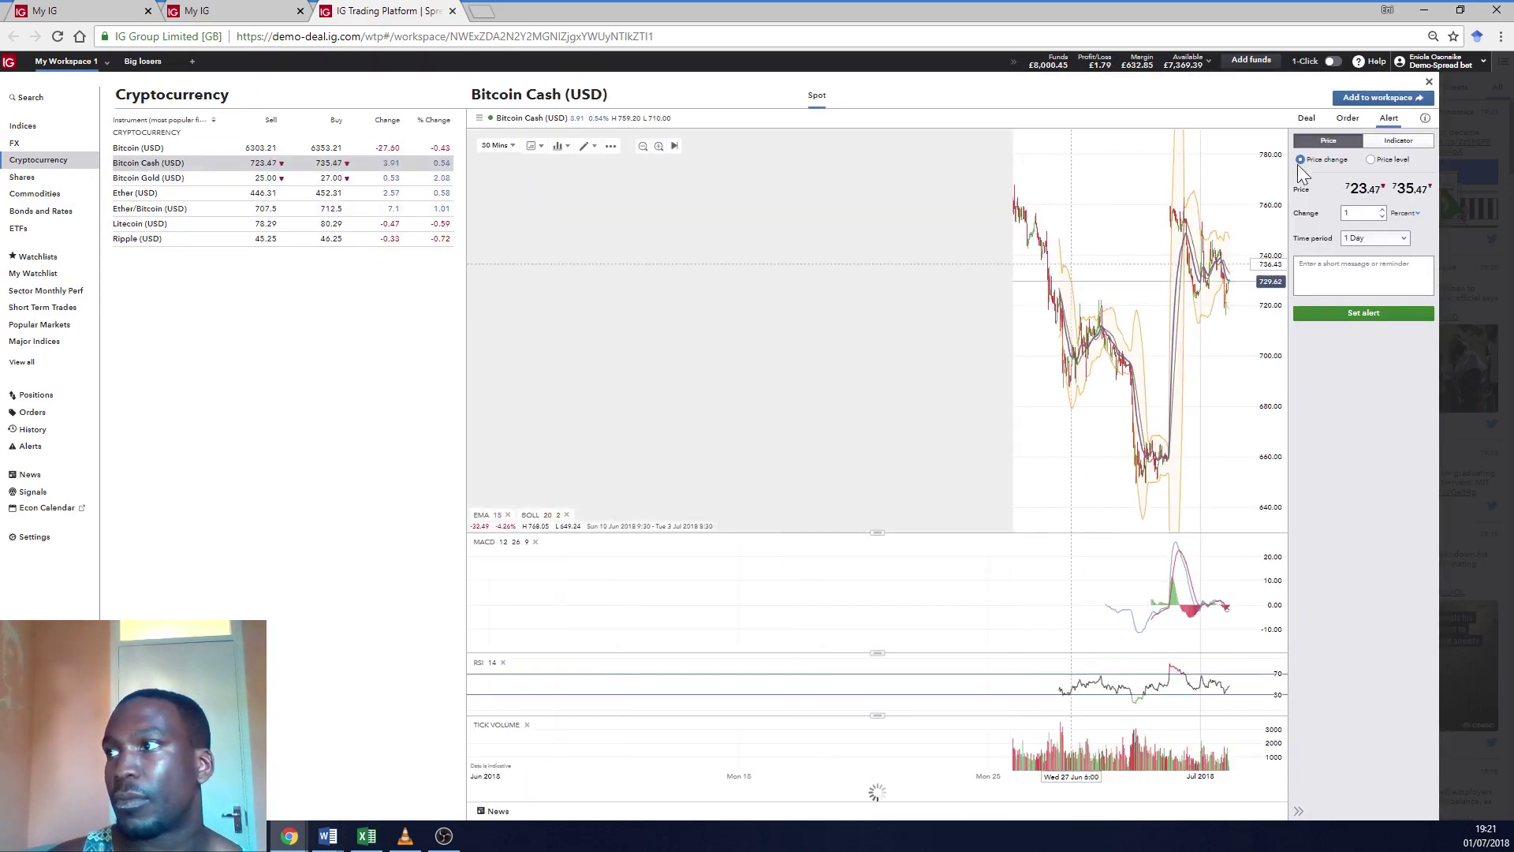
click(1363, 99)
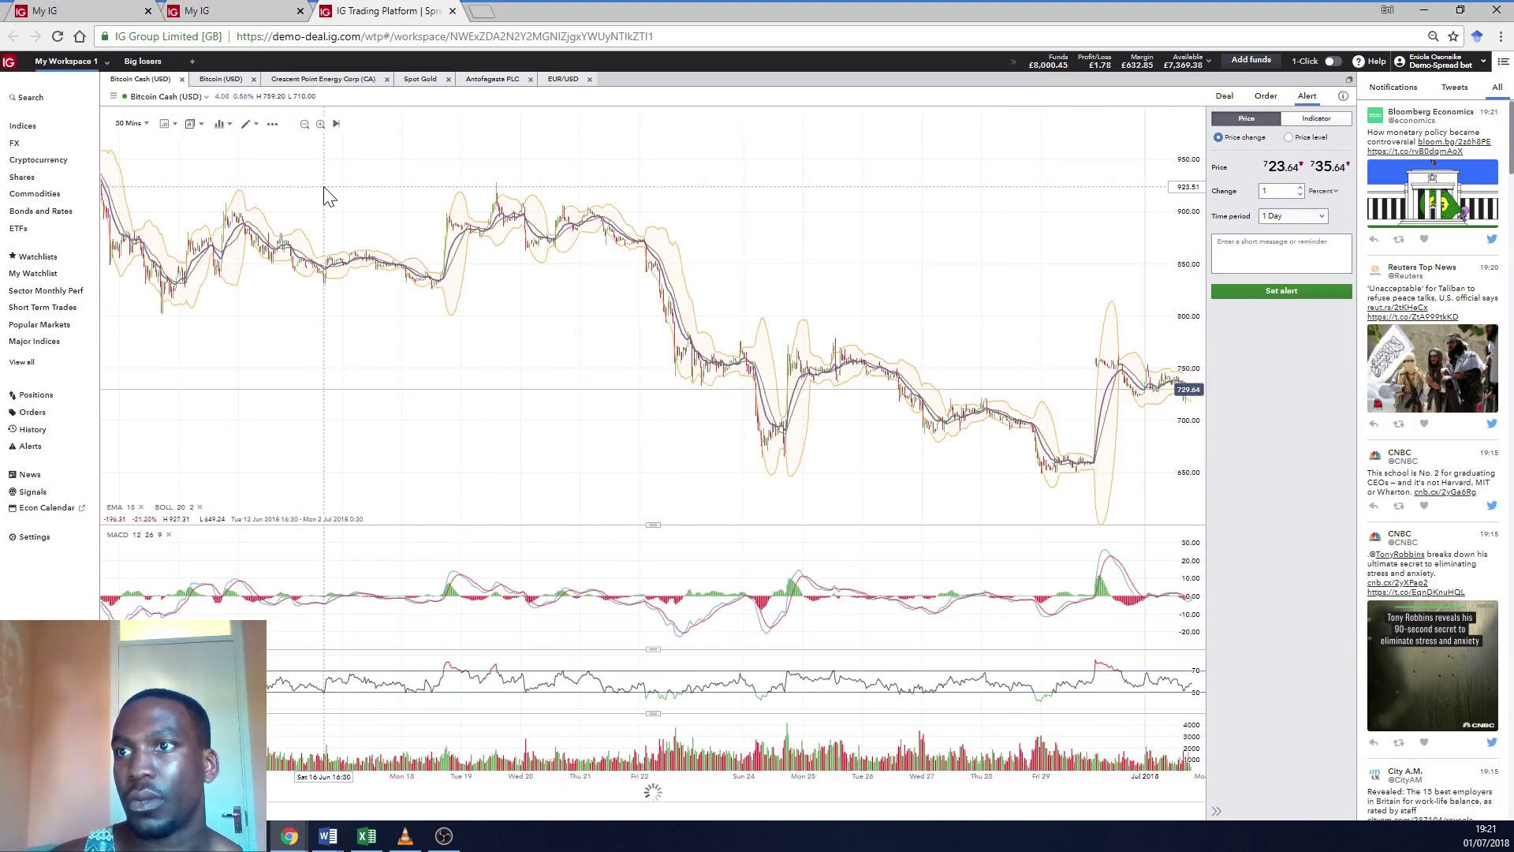
- Split the workspace into two Bitcoin Cash charts, activate the 30-minute one and open its deal ticket
click(191, 126)
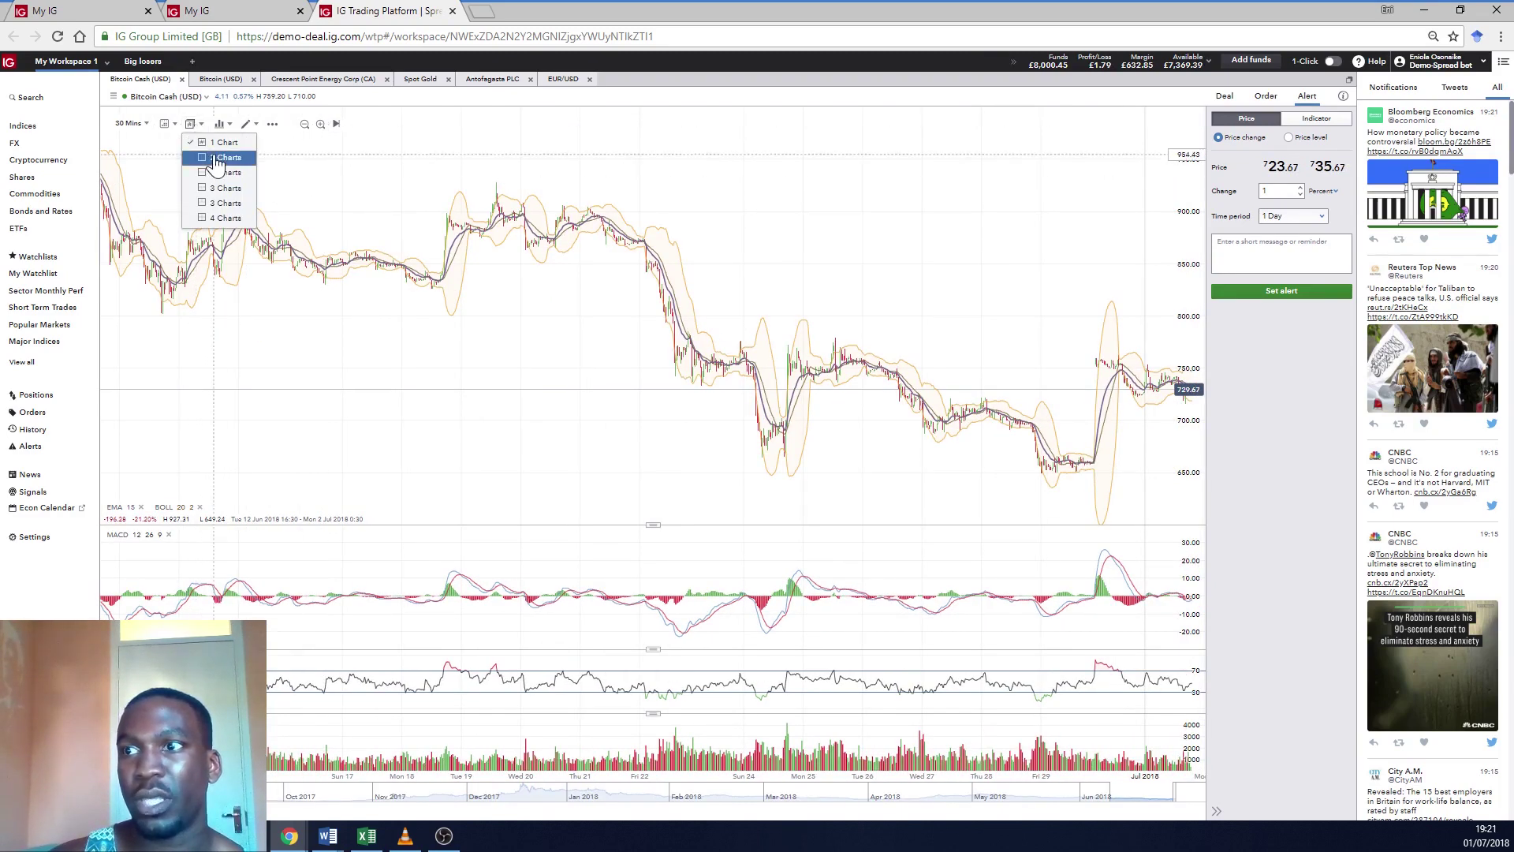
click(217, 160)
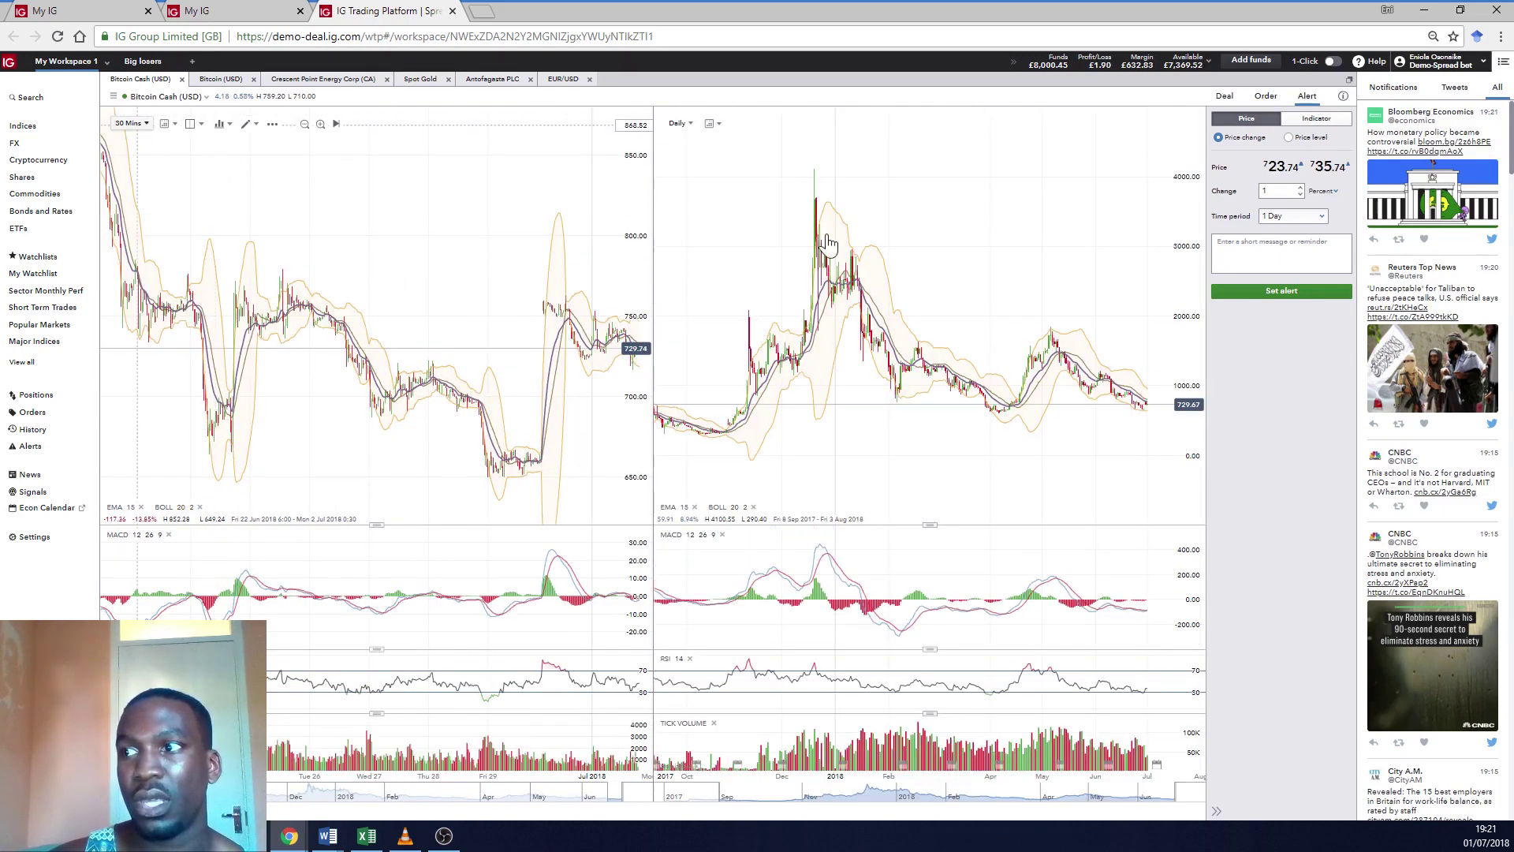
click(374, 357)
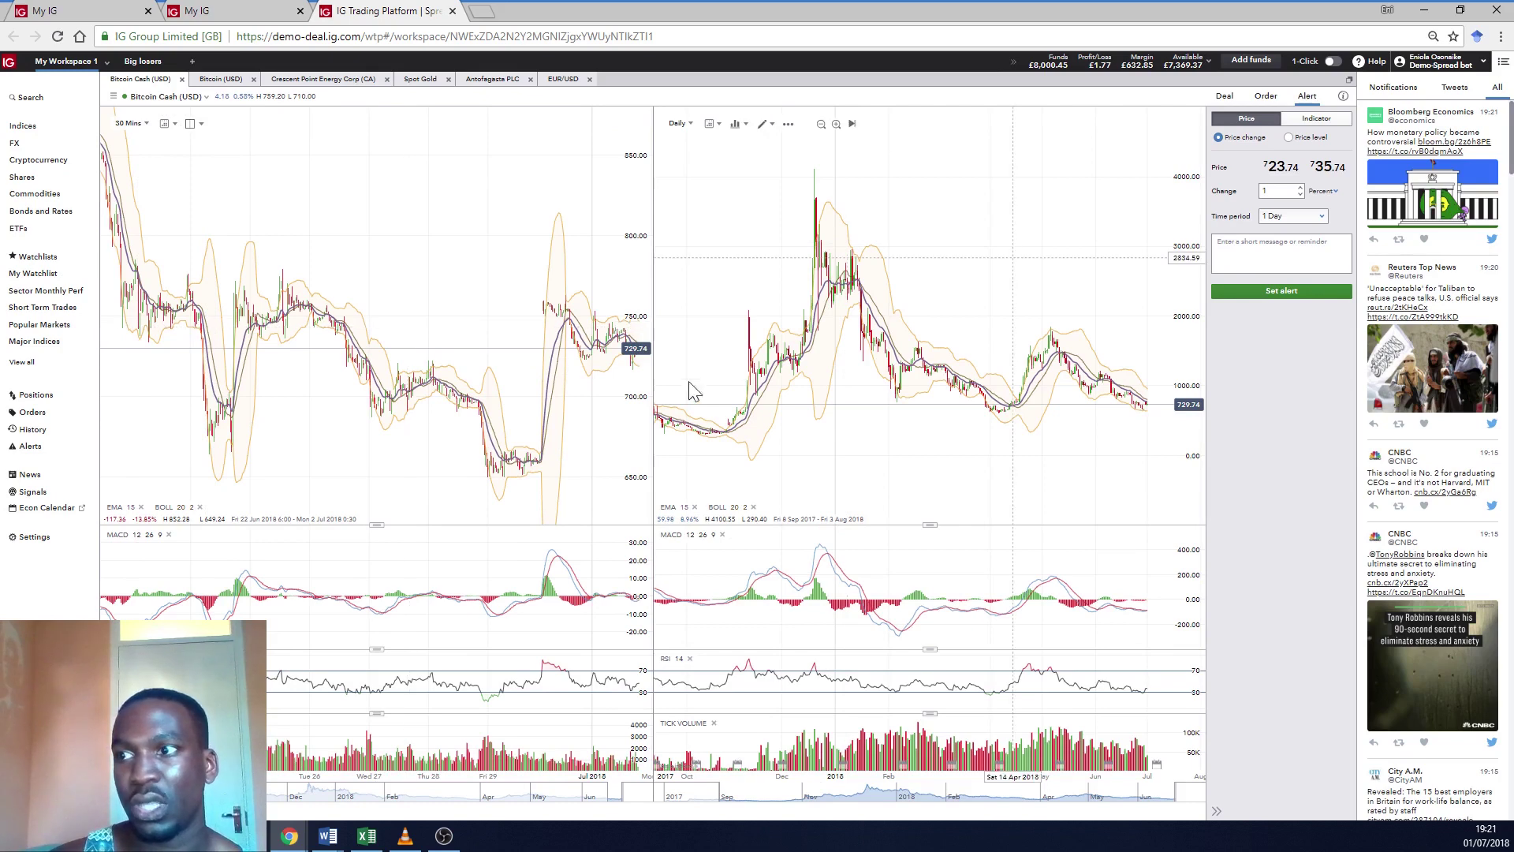
scroll(867, 355, up, 3)
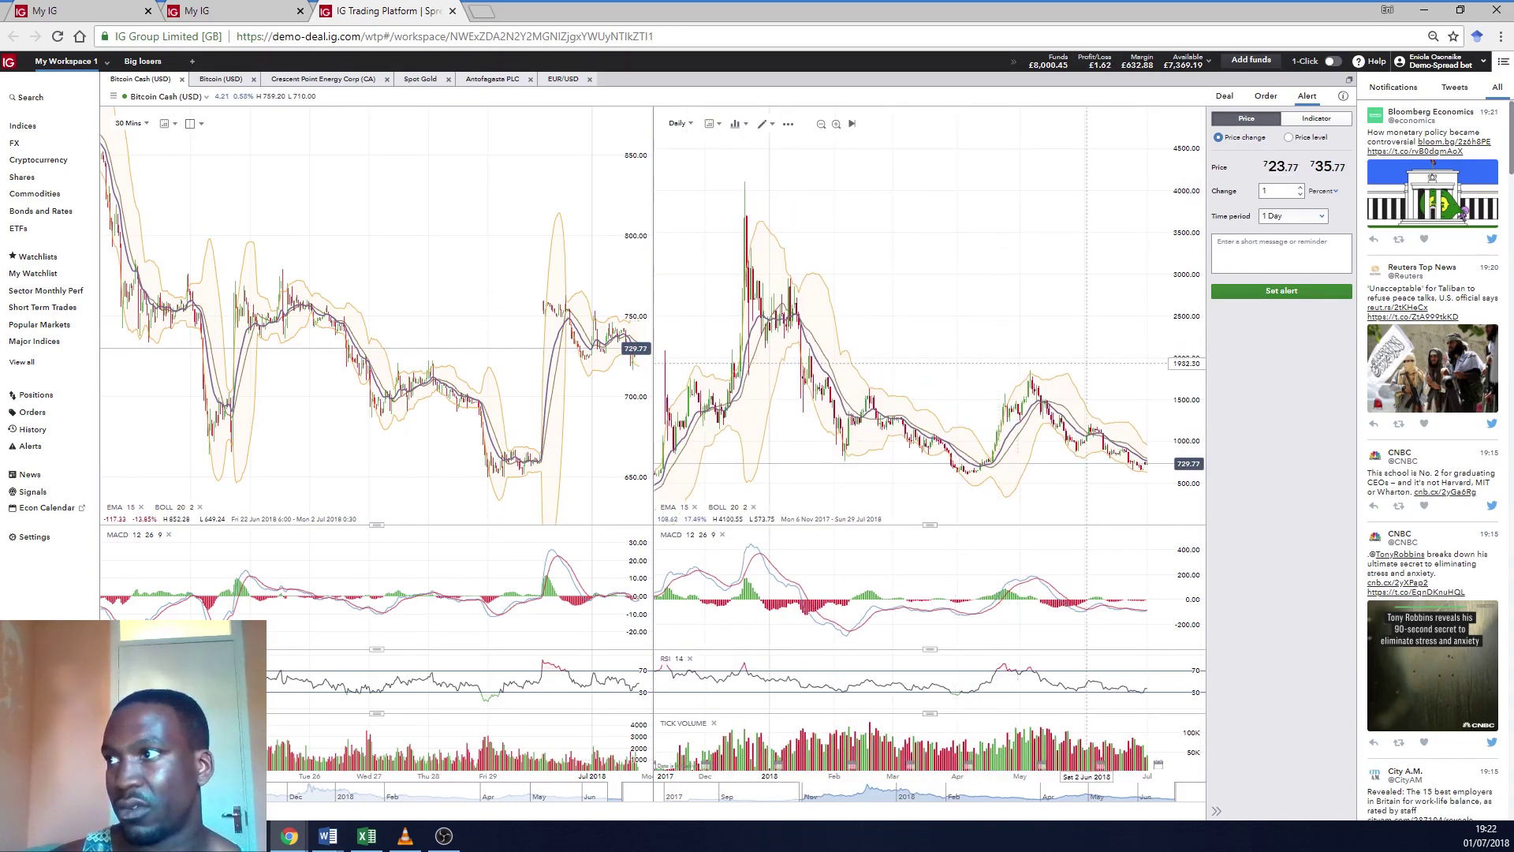
click(1227, 104)
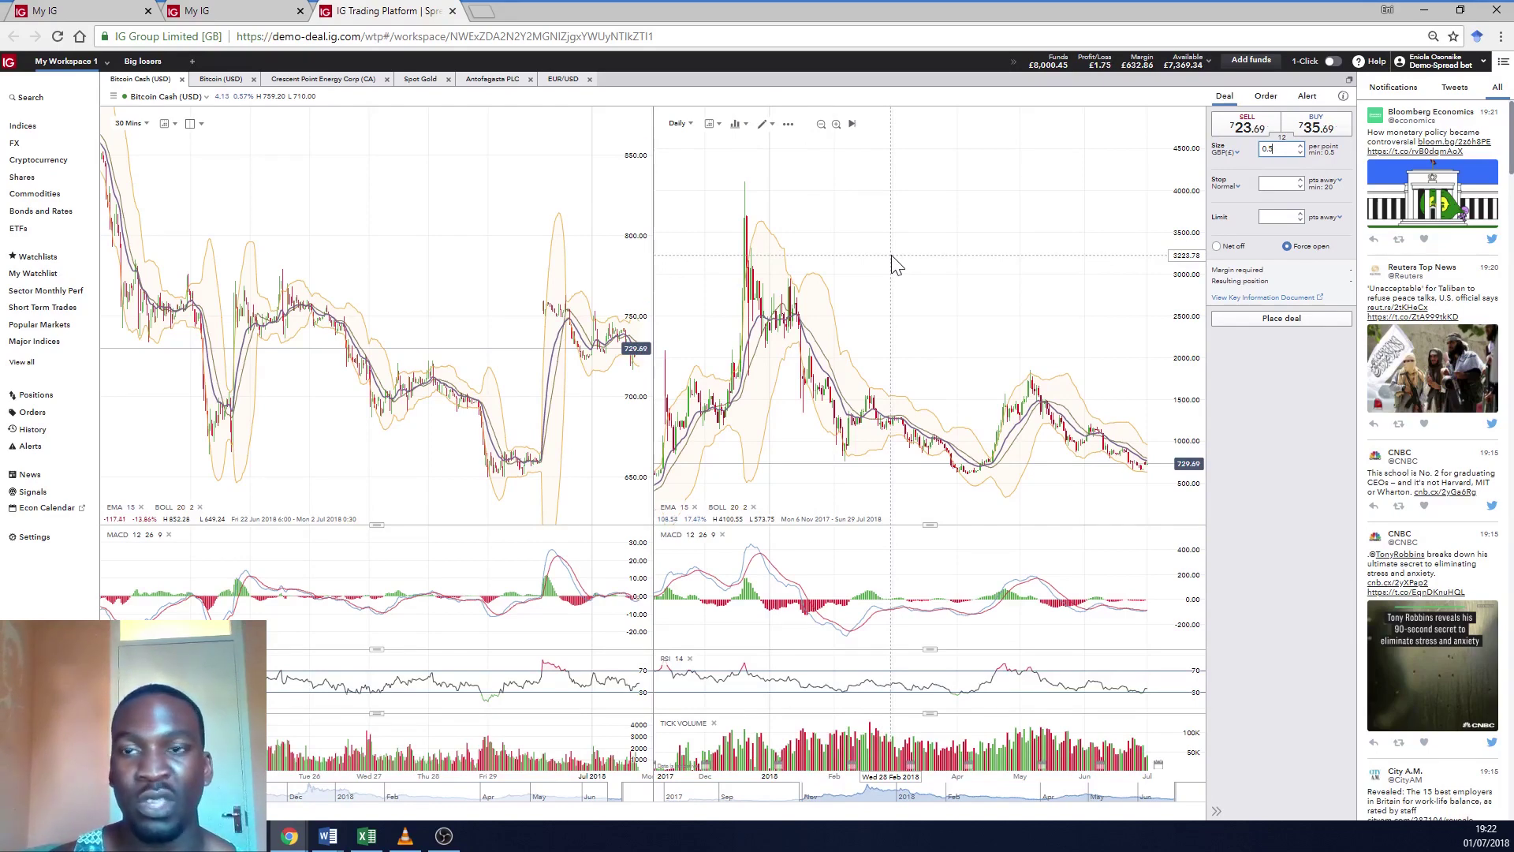
- Switch the ticket to the Order form and view the Normal and Guaranteed stop types
click(1268, 97)
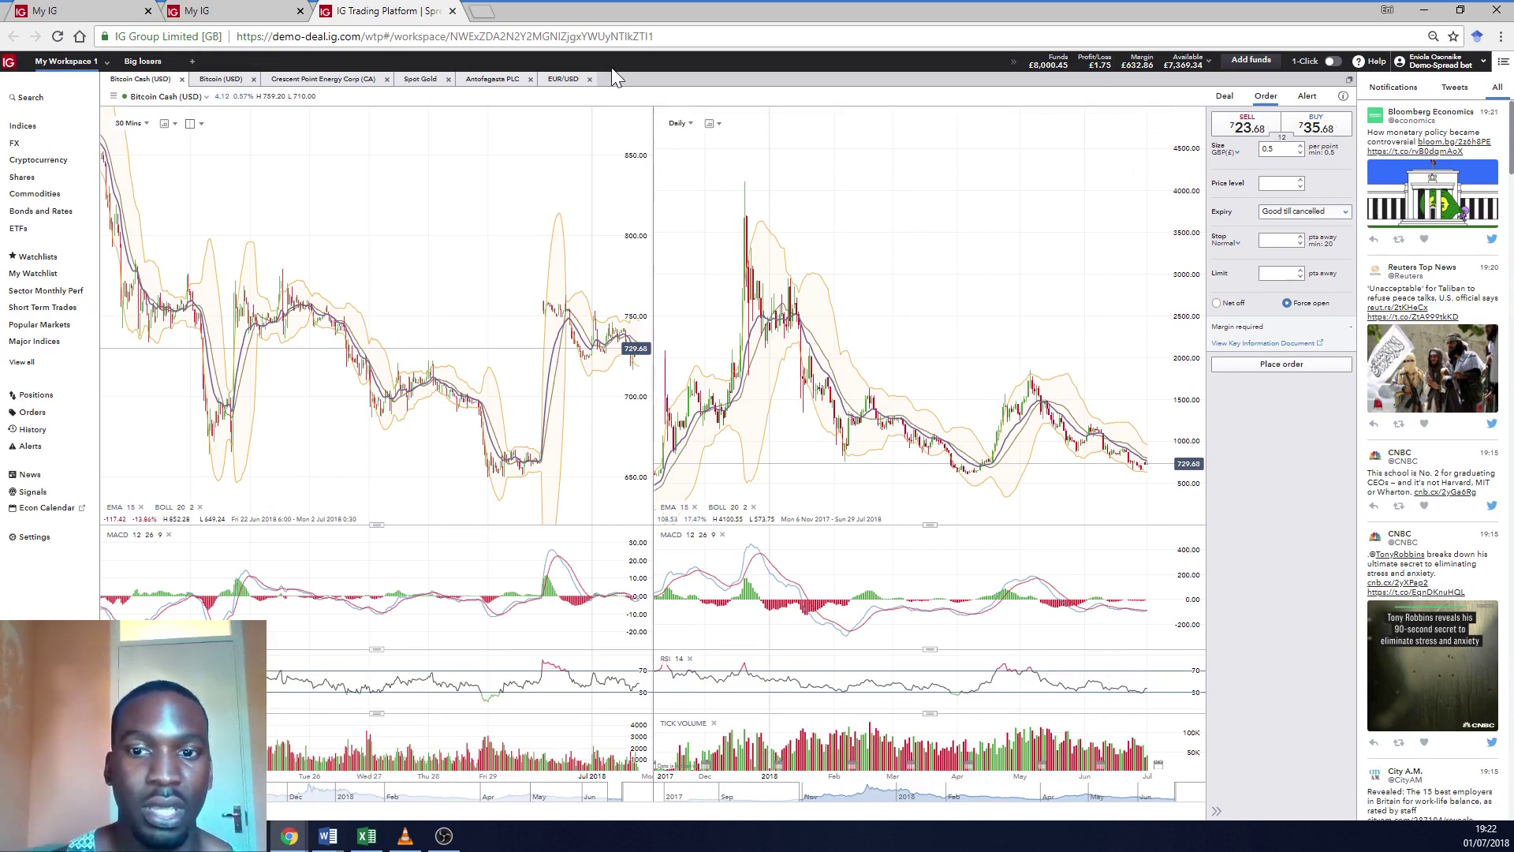
mouse_move(194, 129)
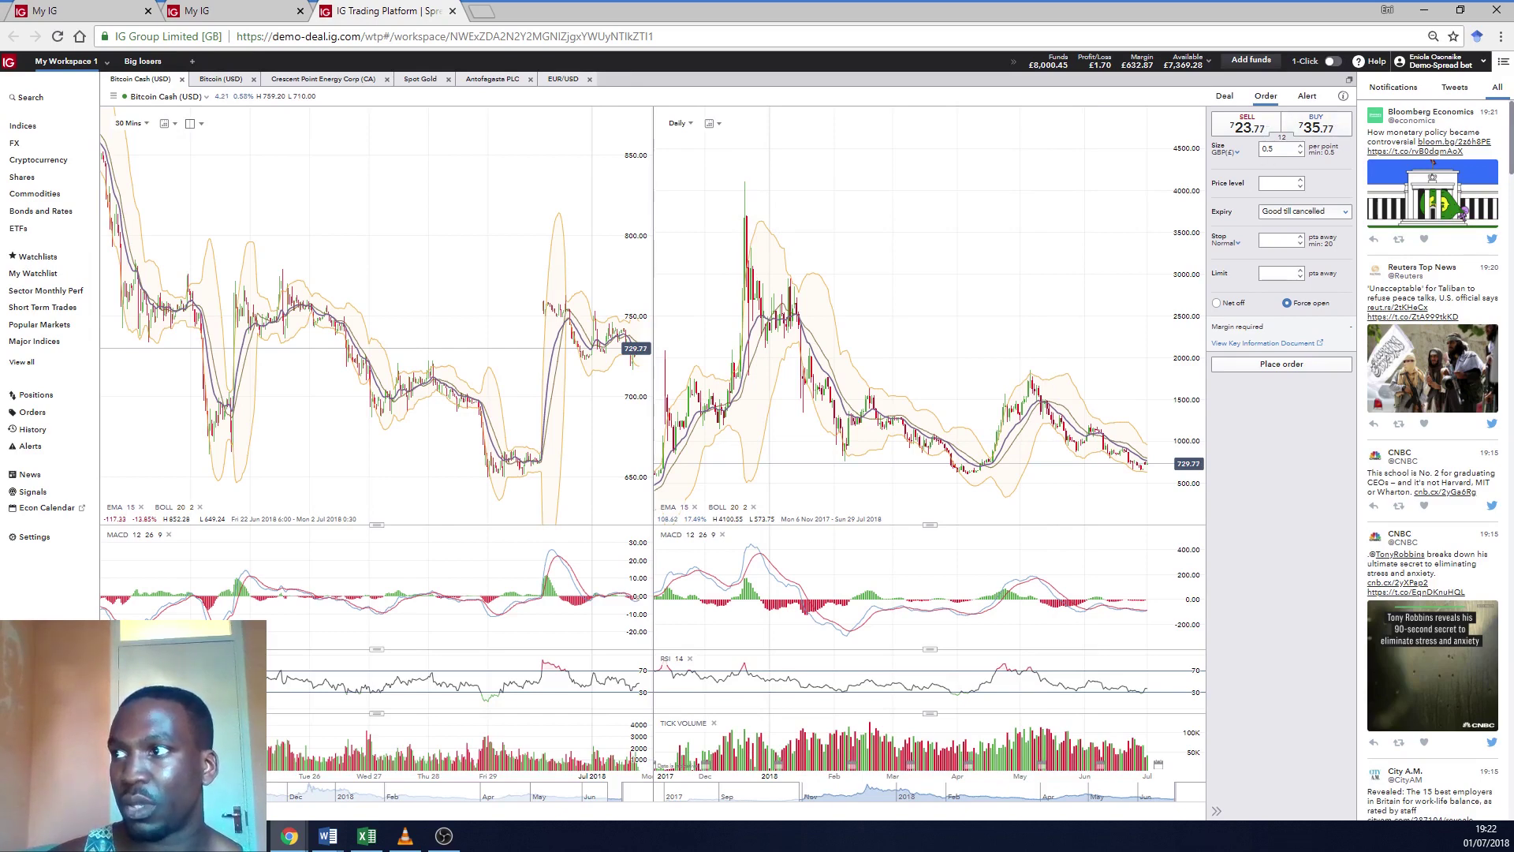
click(1234, 246)
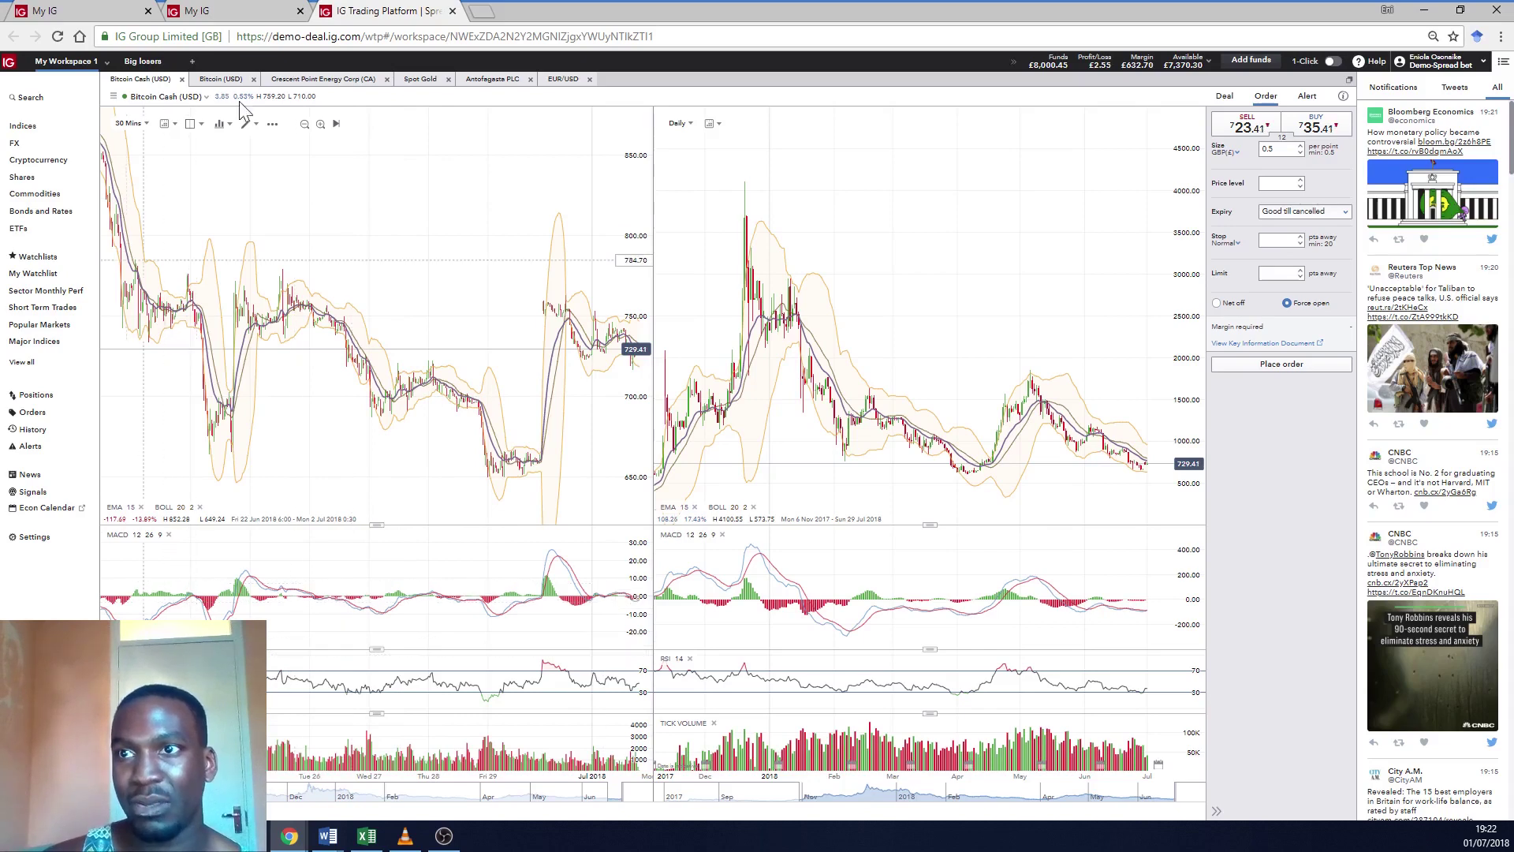
- Browse the chart's drawing tools list, then its indicators list
click(256, 125)
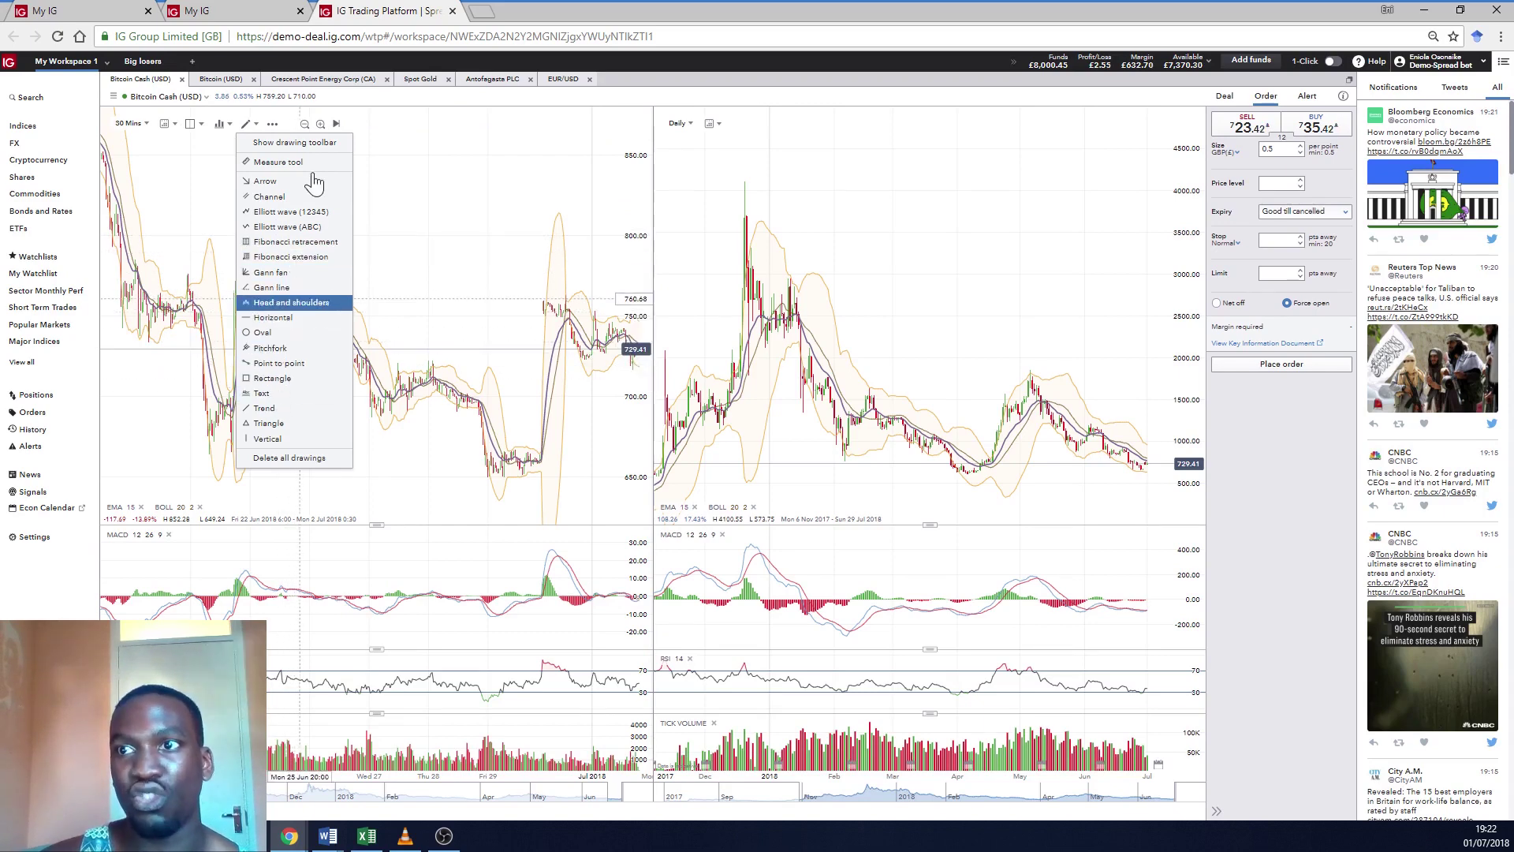
click(219, 123)
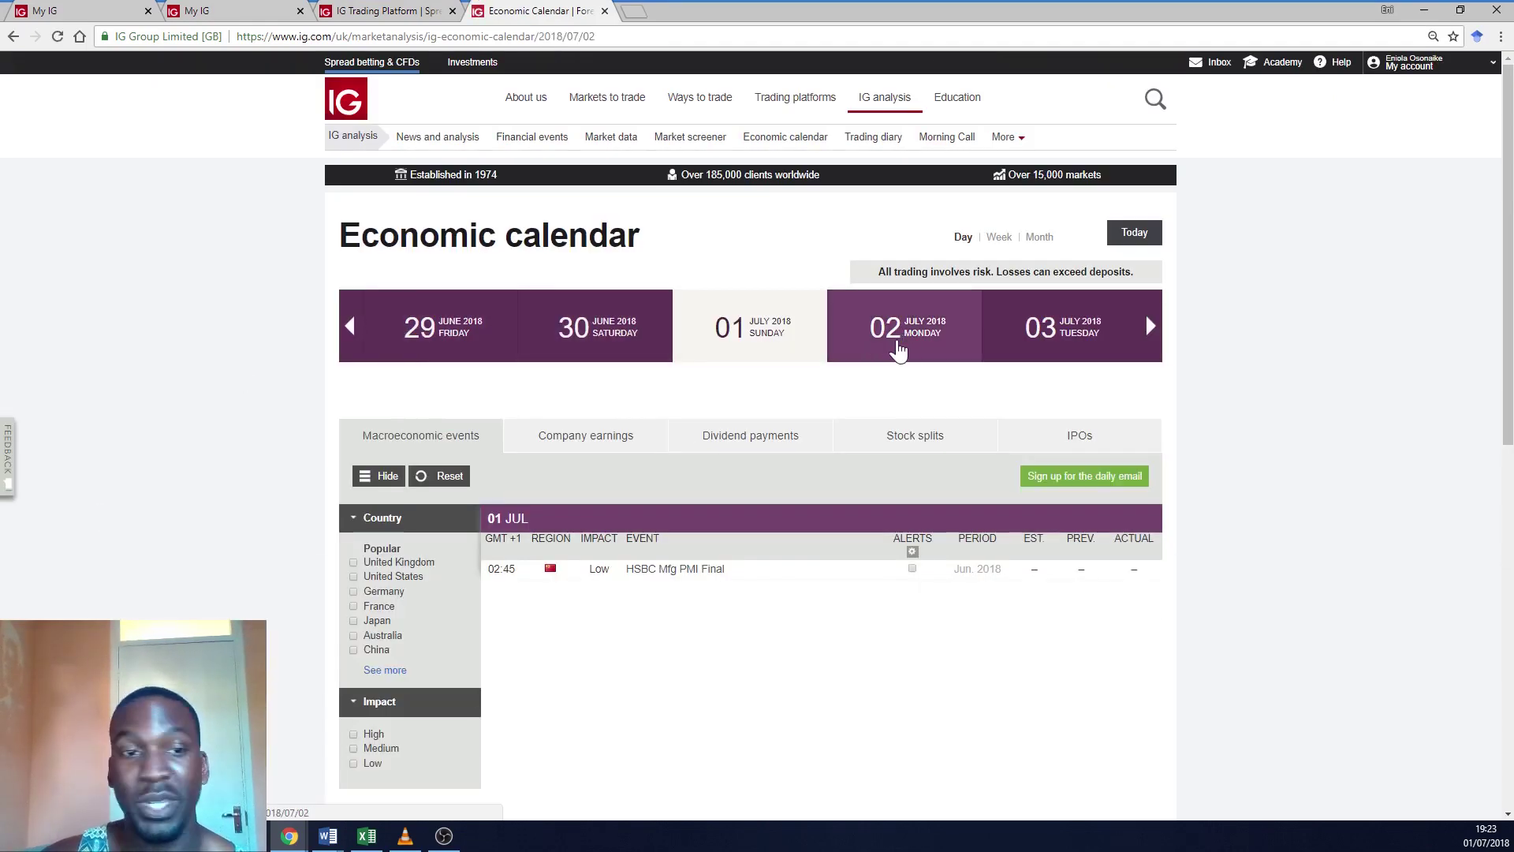
- Show 02 July's events and set an event-time alert on KR HSBC/Markit Manuf PMI
click(896, 347)
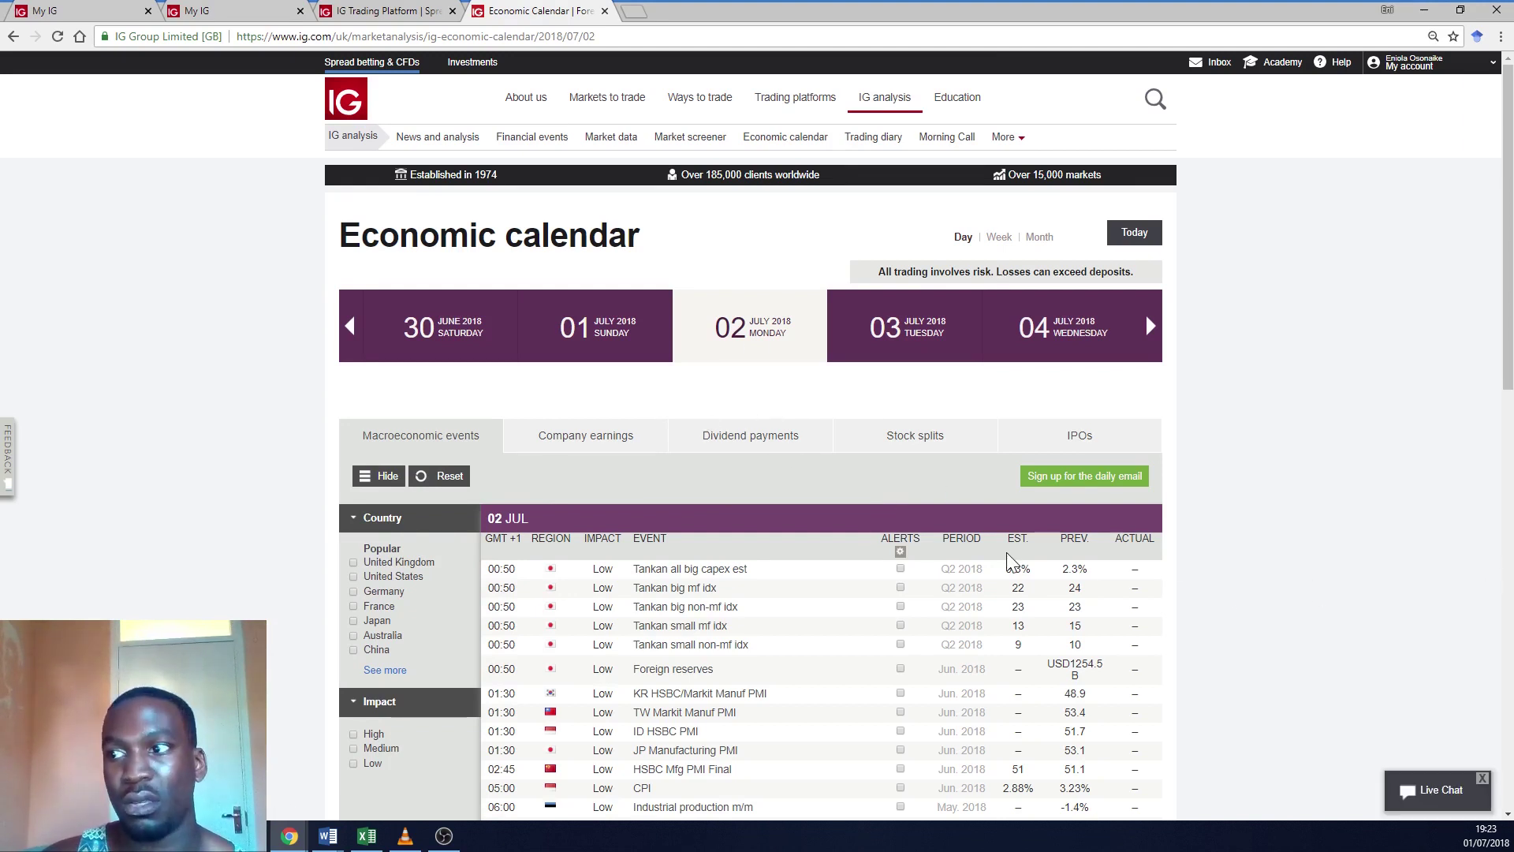
scroll(970, 560, down, 2)
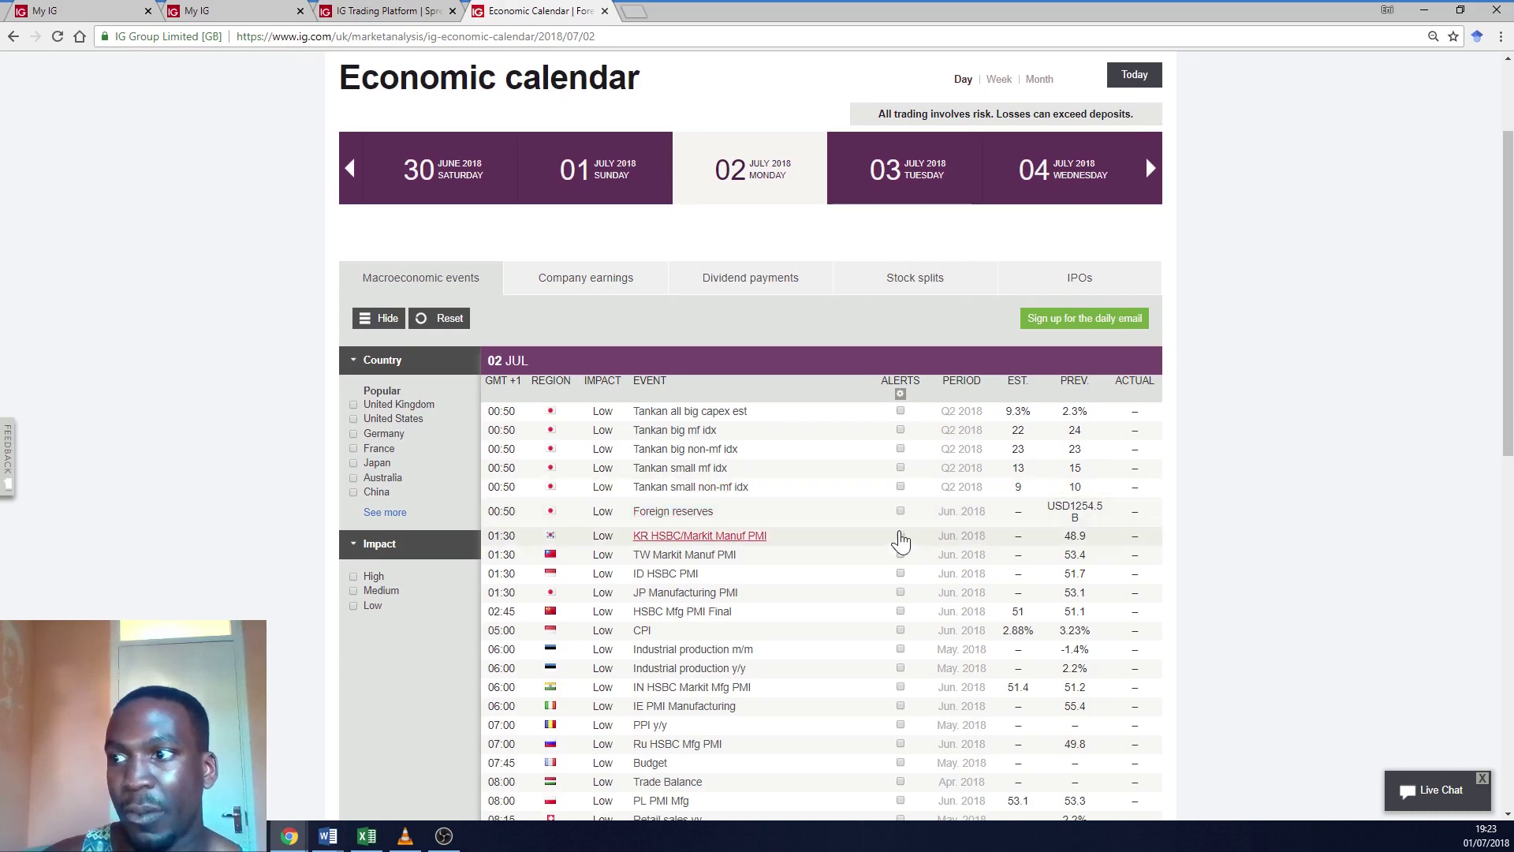
click(901, 537)
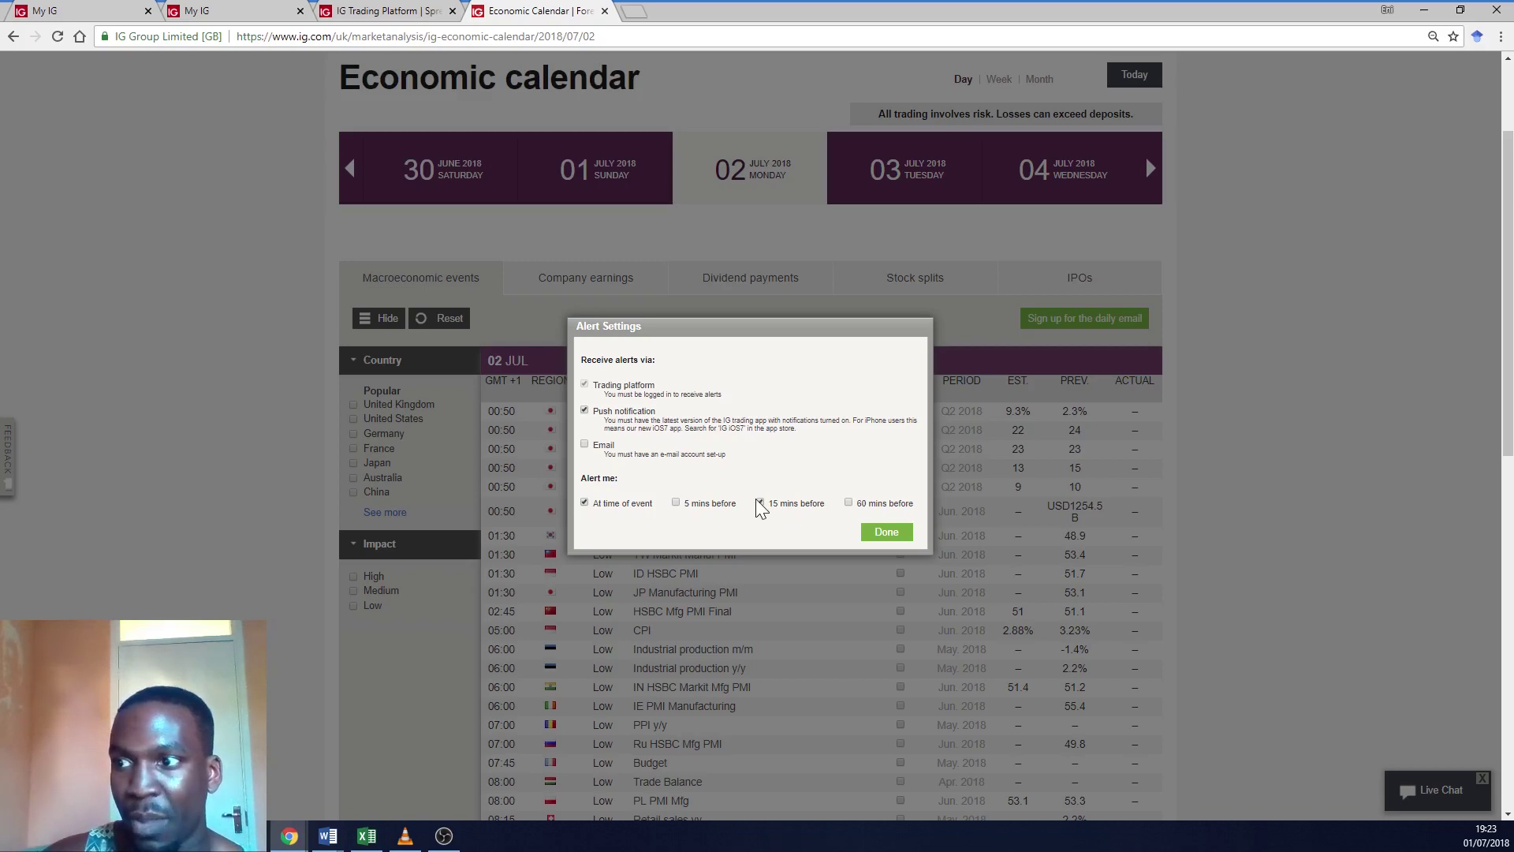
click(886, 531)
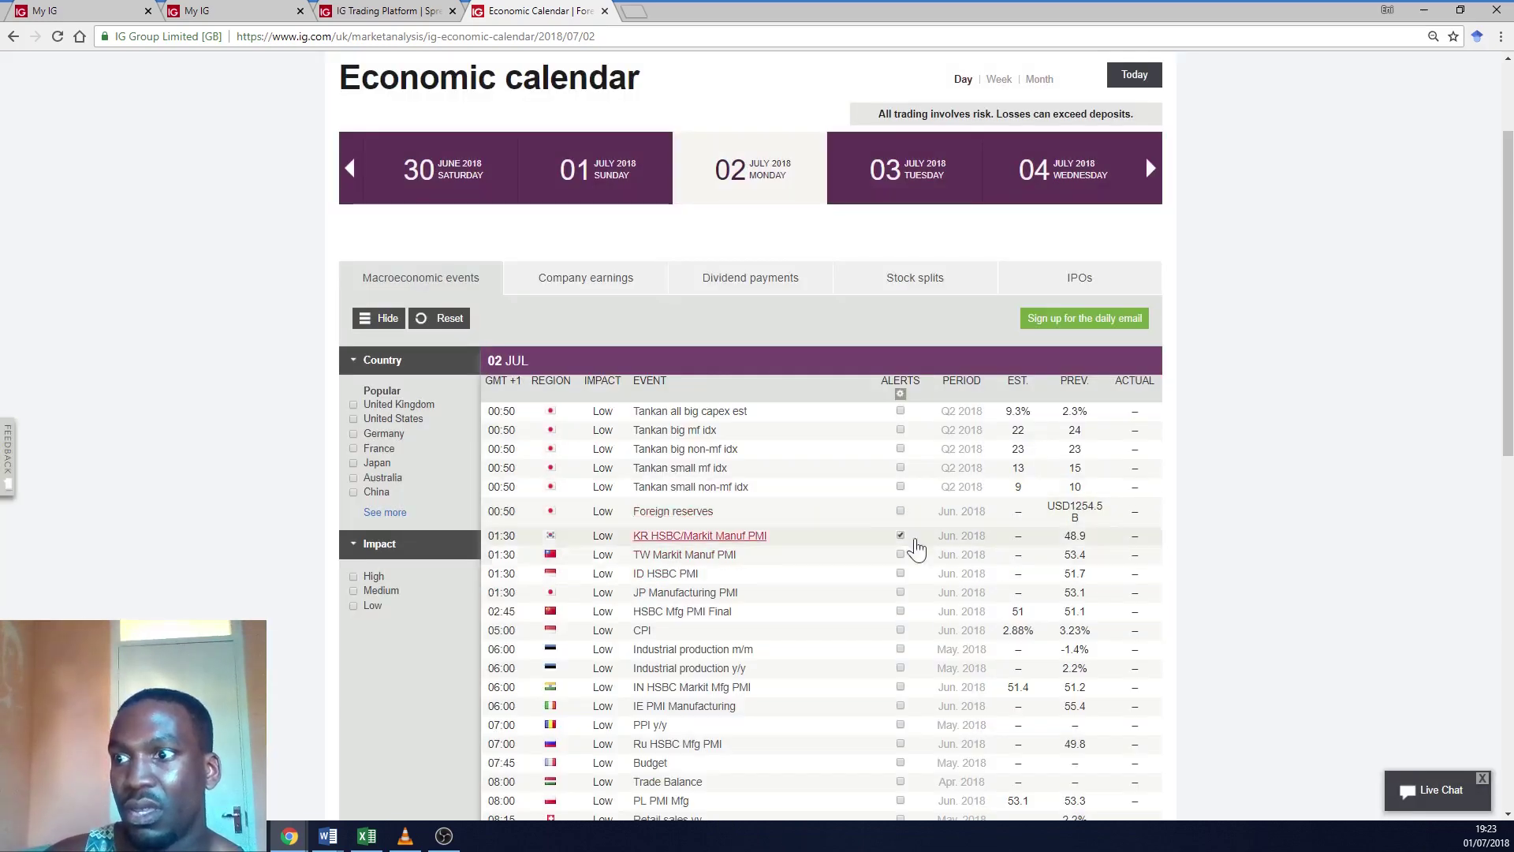
scroll(574, 548, up, 2)
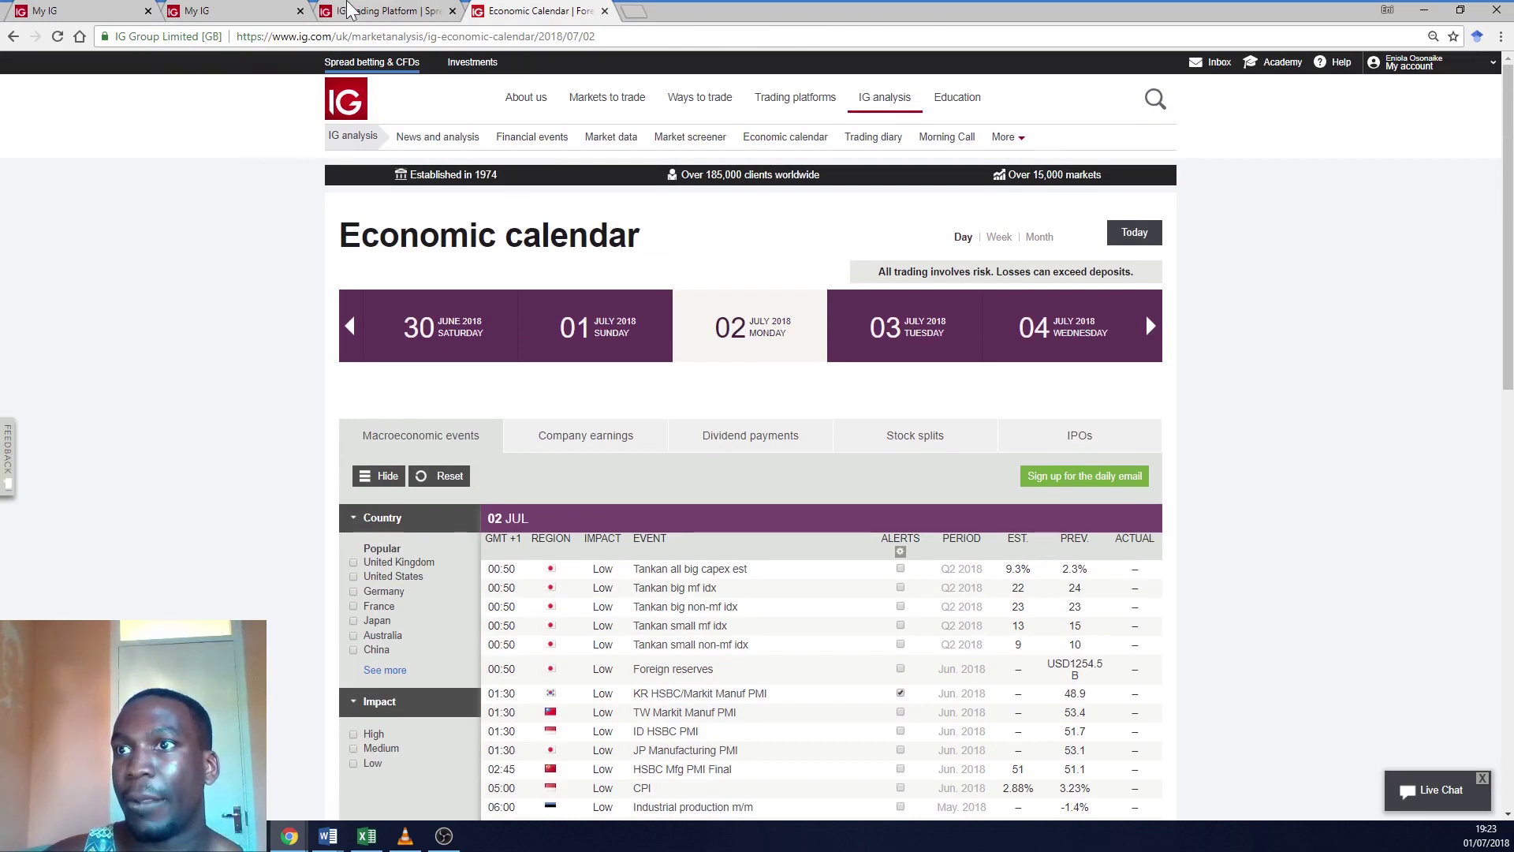
- Back on the trading platform, show account notifications in the side panel instead of news
click(410, 14)
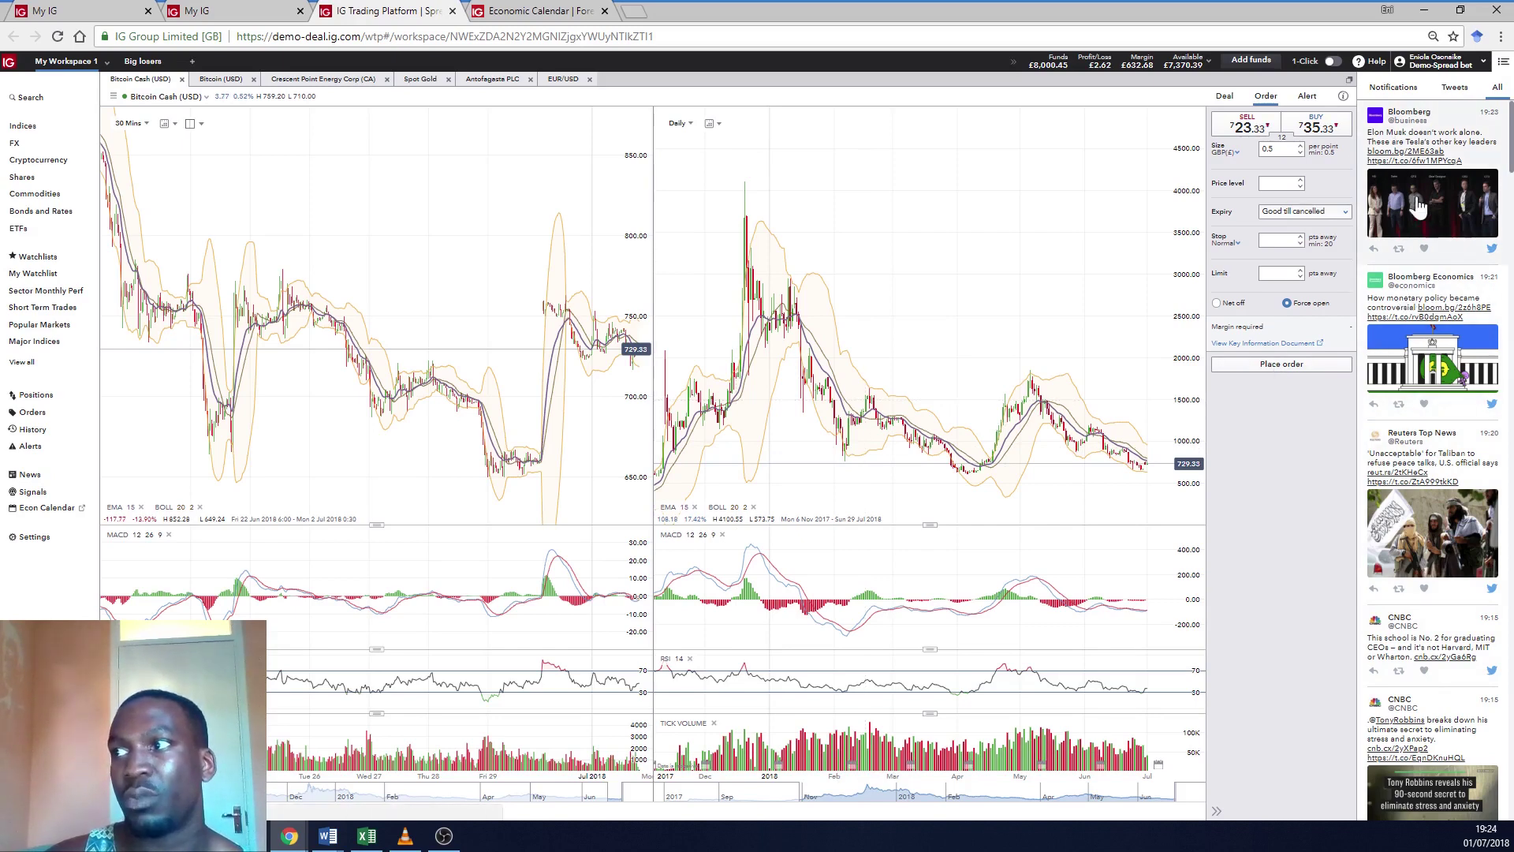
click(1394, 88)
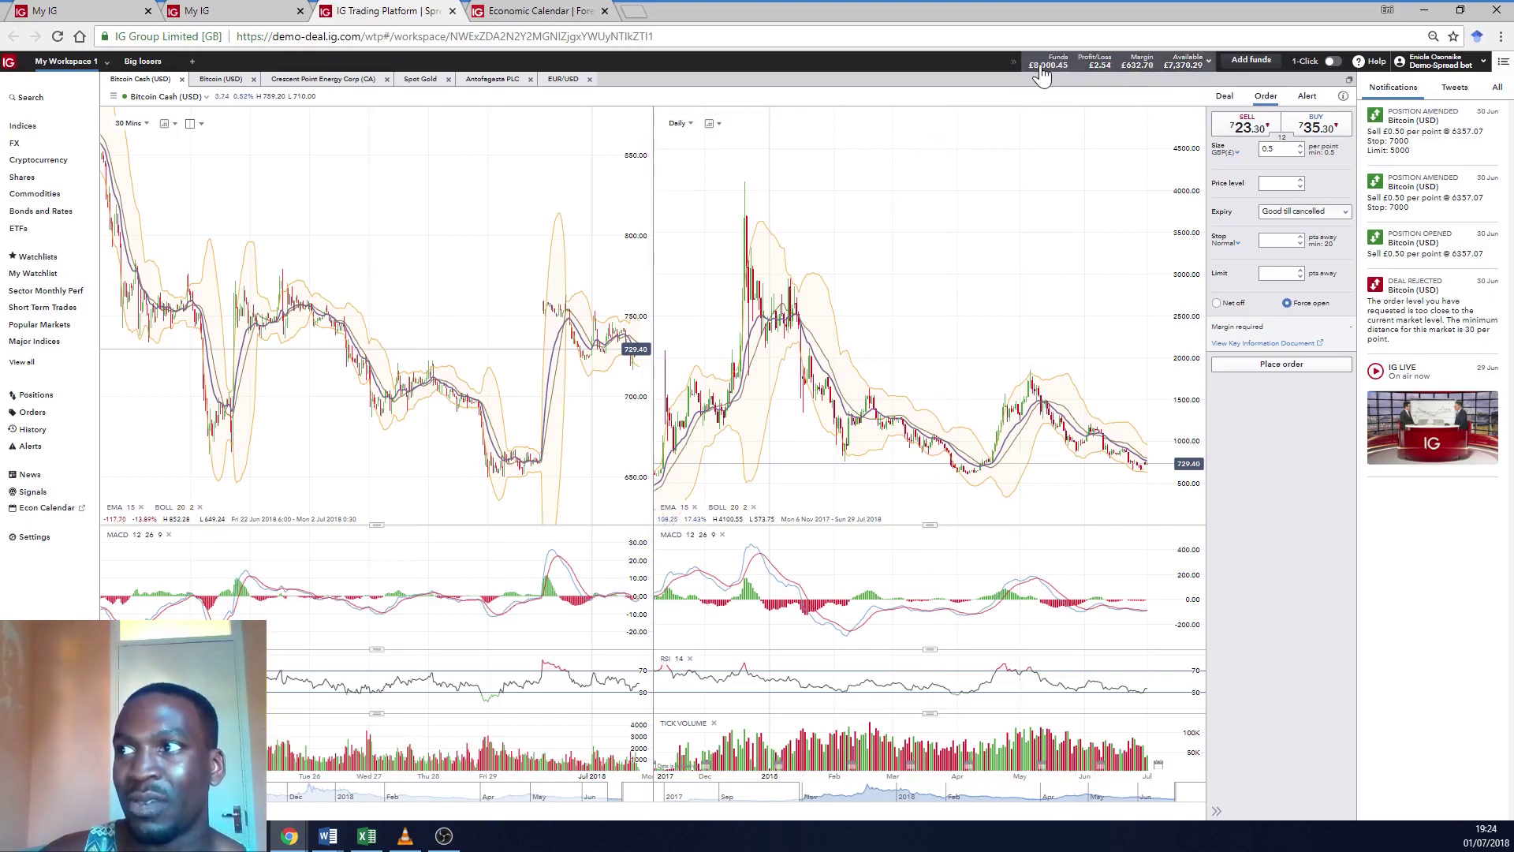
- Deposit £2,000 into the demo account and view the Demo-Spread bet overview showing £10,000.45
click(1252, 60)
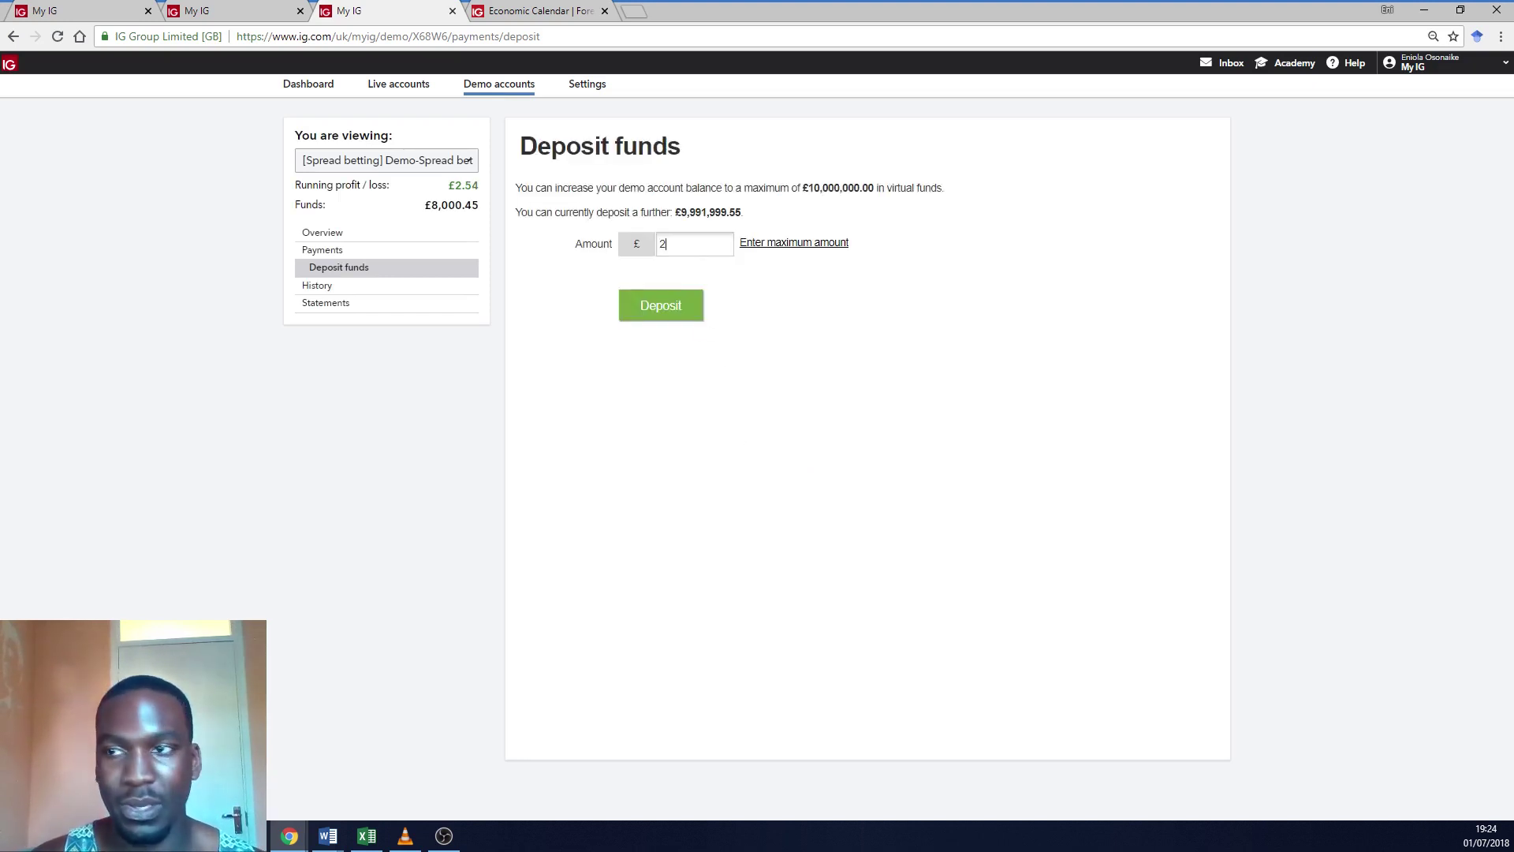
click(677, 309)
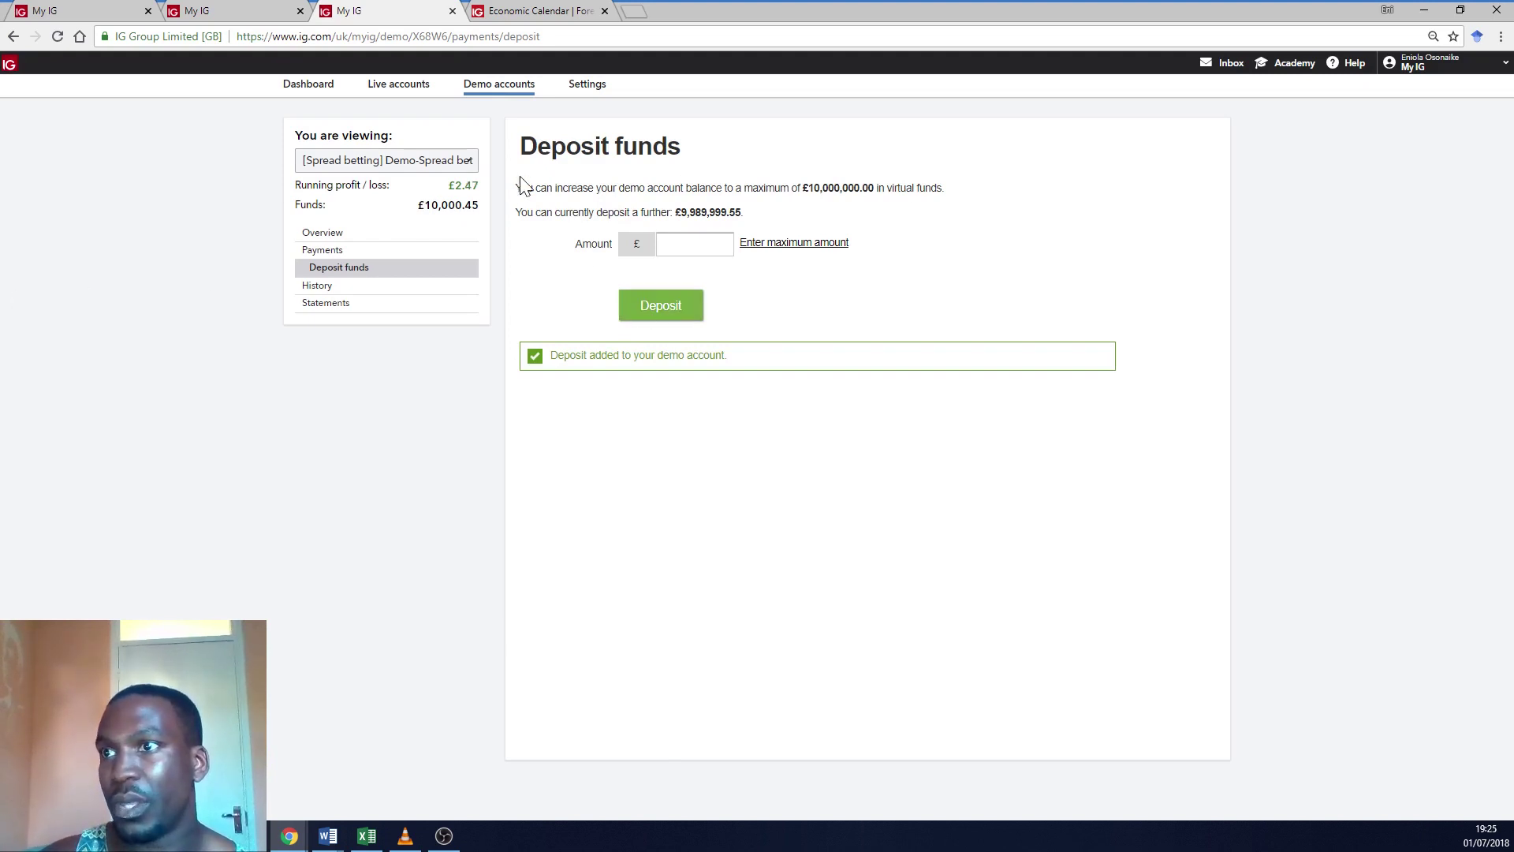
click(501, 93)
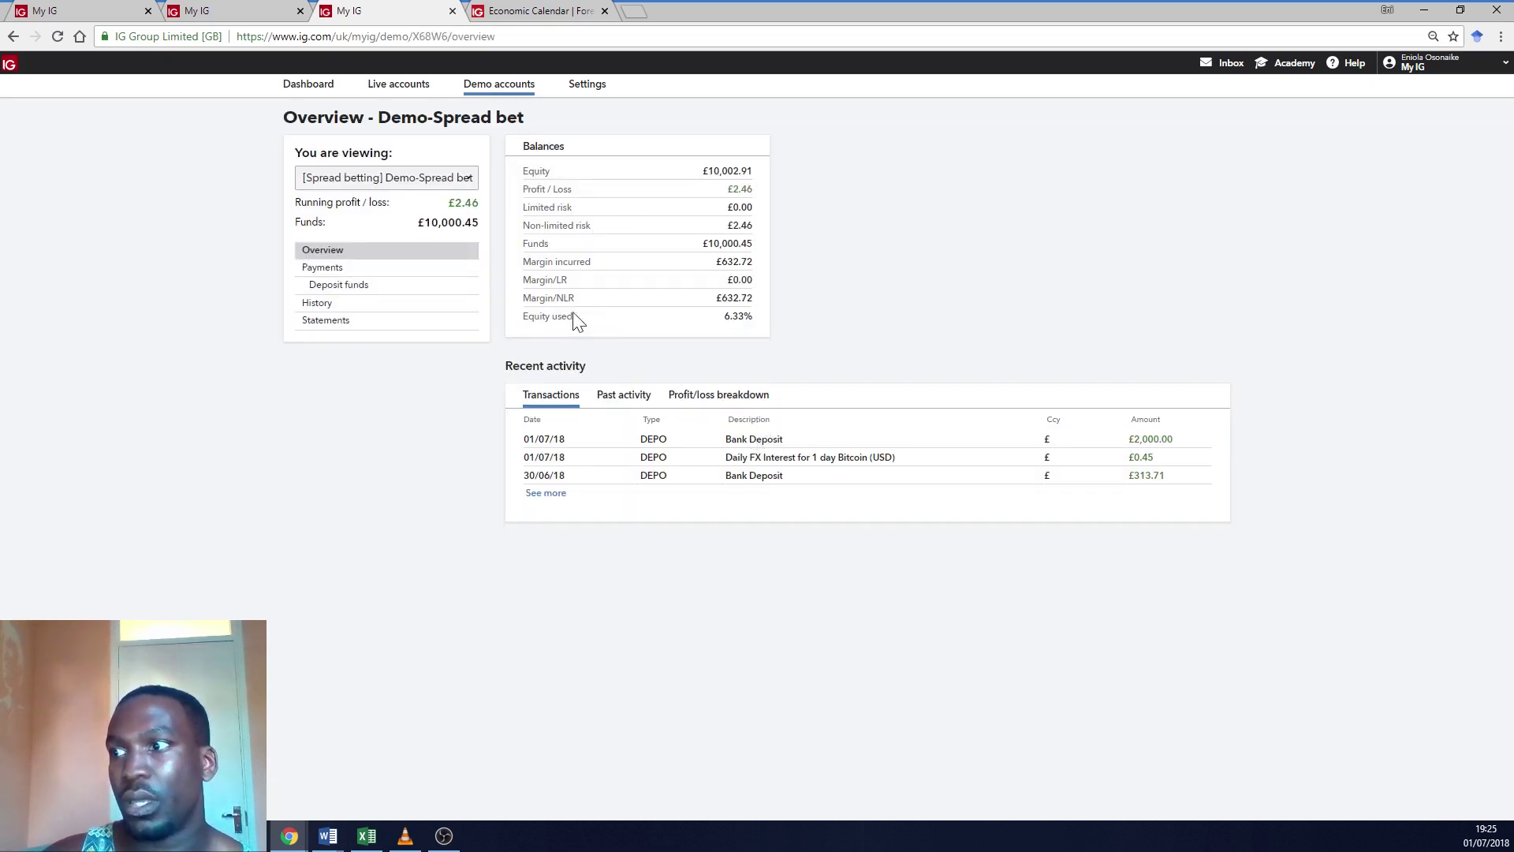
- Return to the My IG dashboard, with demo accounts now totalling £20,399.79
click(298, 87)
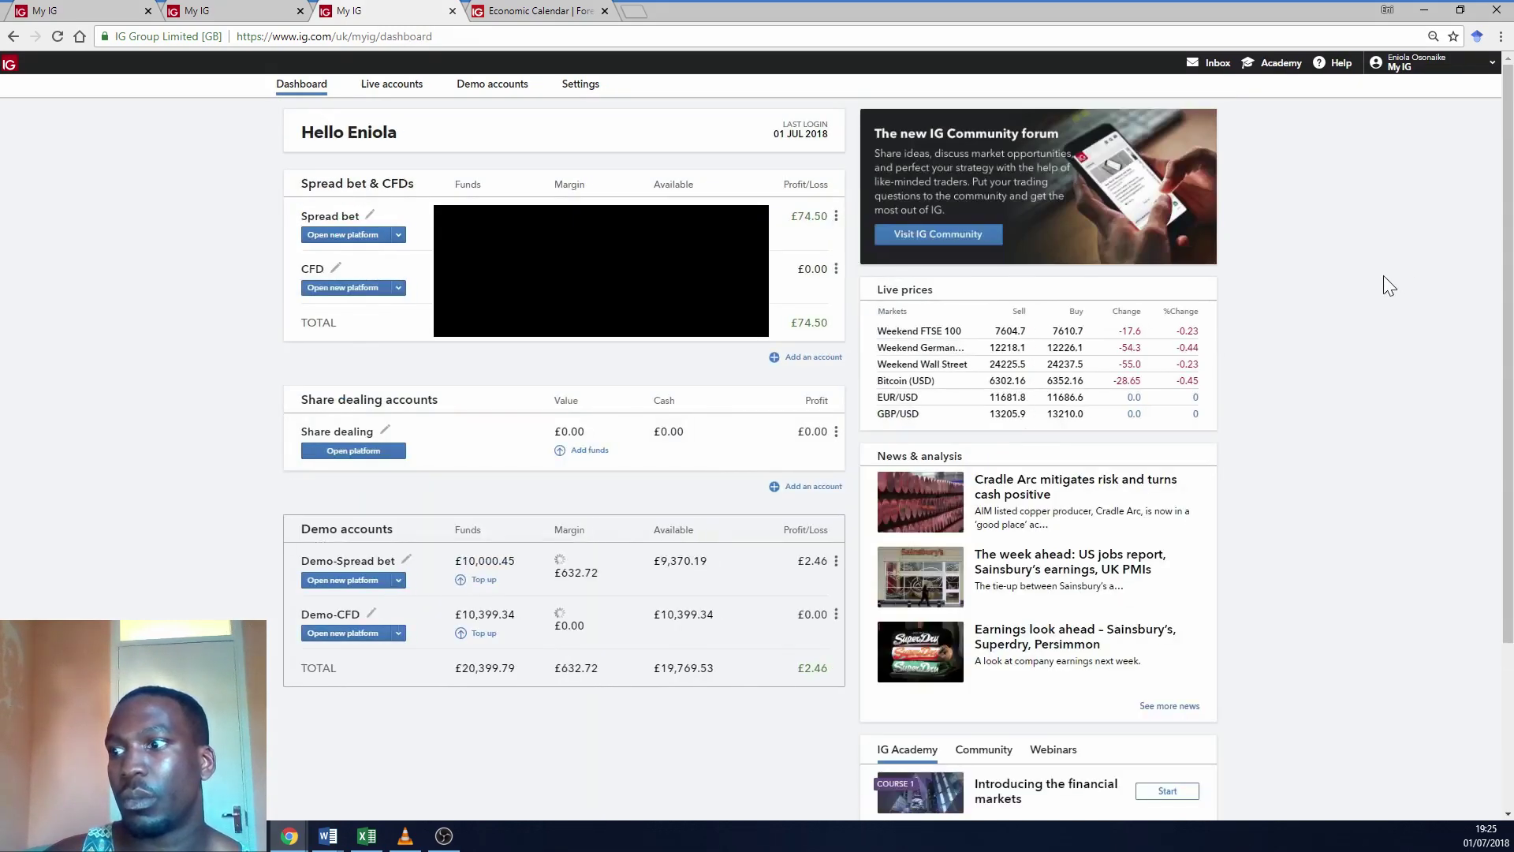